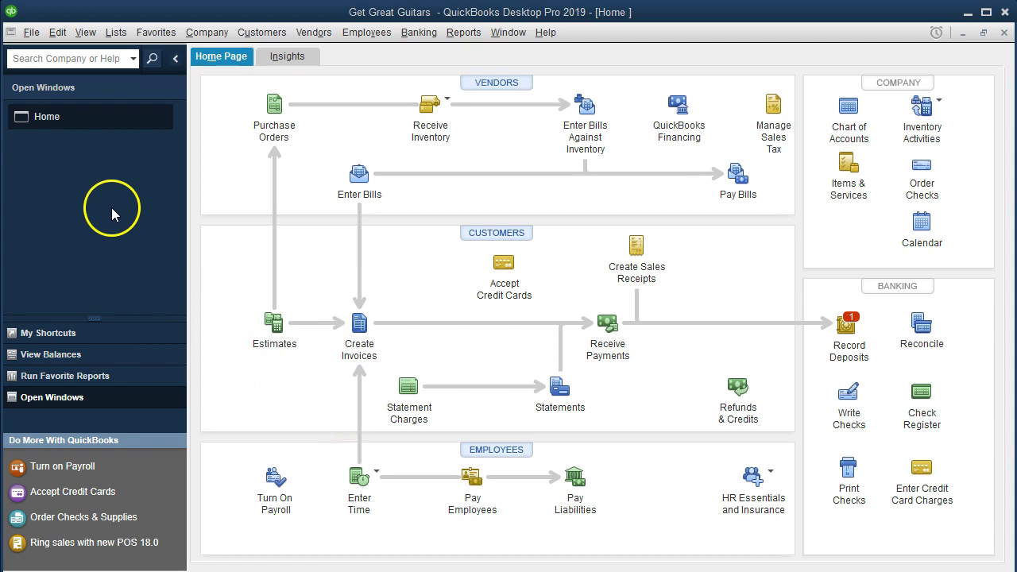
# Open a blank Create Invoices form (invoice 6, Intuit Service Invoice template) from the Home page.
pyautogui.click(94, 36)
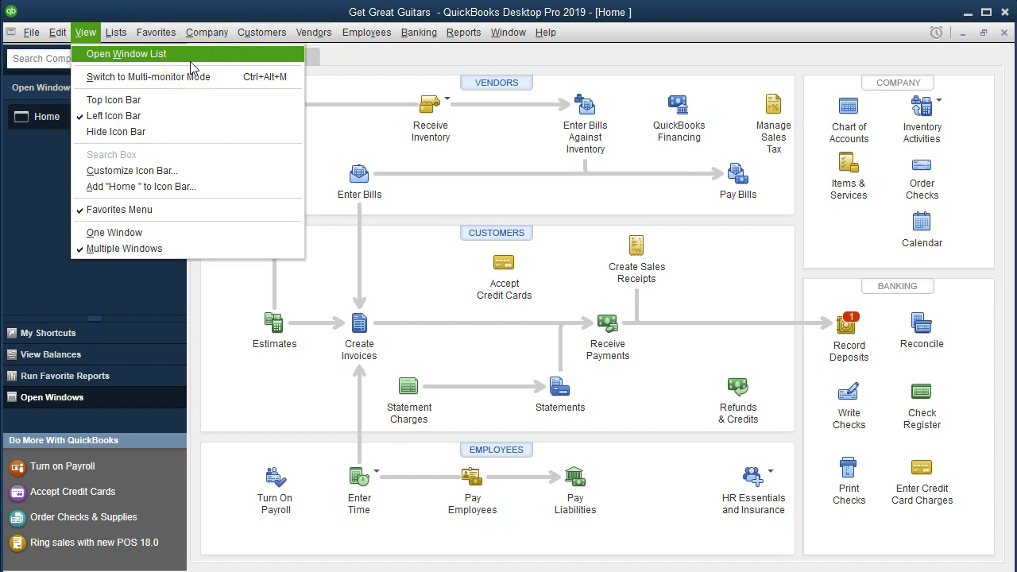
pyautogui.click(42, 186)
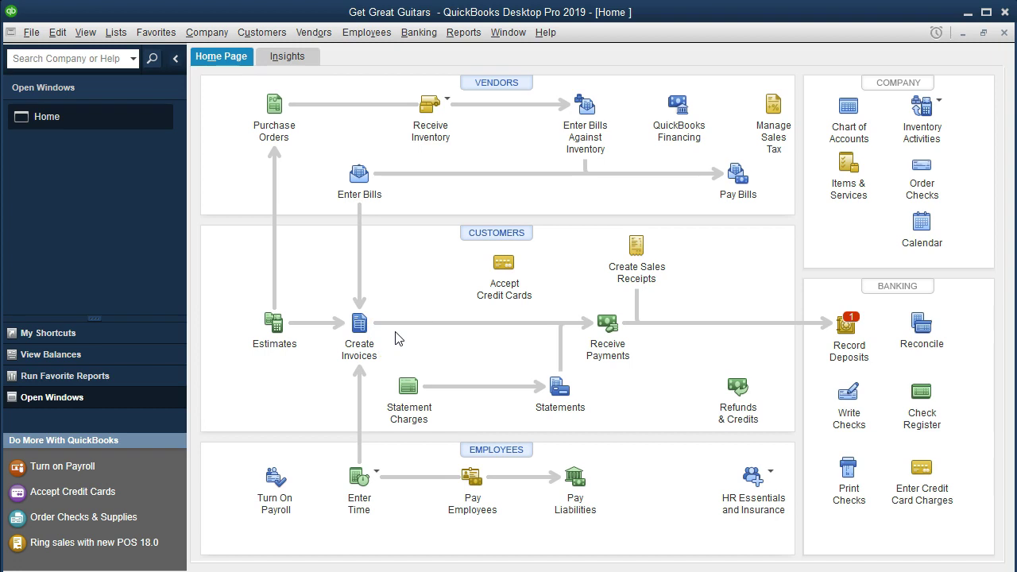
pyautogui.click(358, 326)
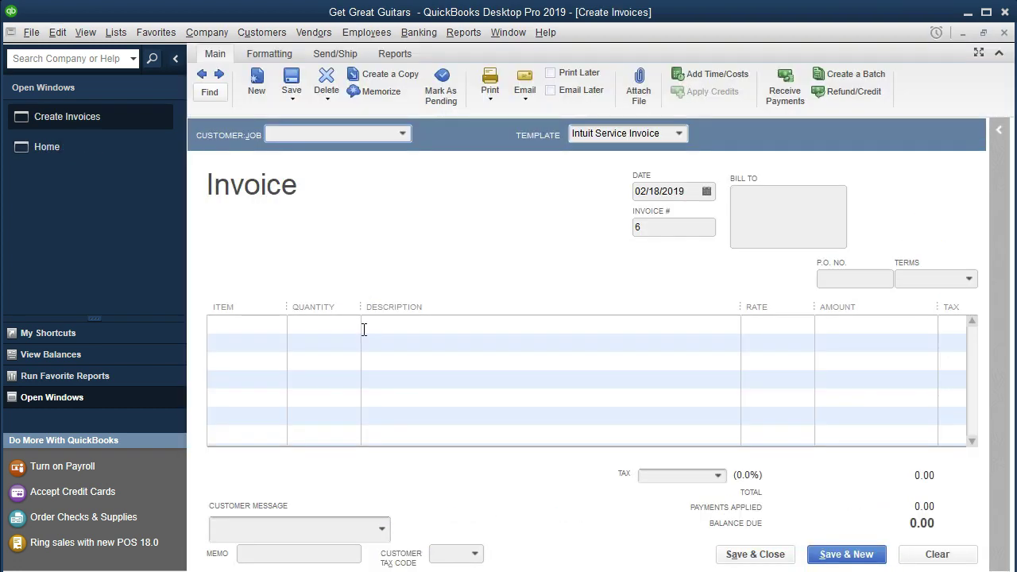
# Choose Music Stuff Store as the customer, accepting its bill-to, Net 30 terms and 02/19/2019 date.
pyautogui.click(404, 135)
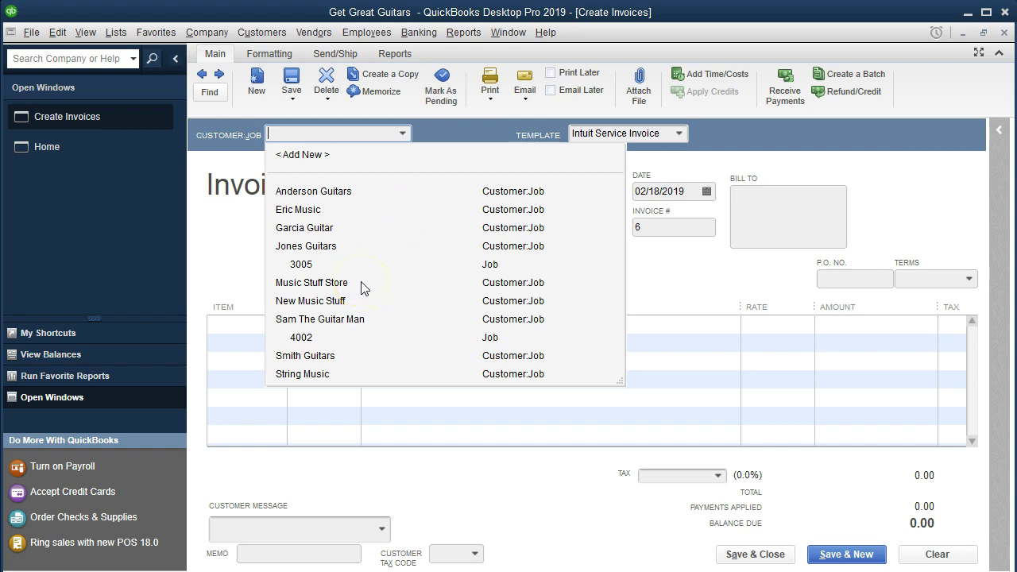
pyautogui.write('Music Stuff Store')
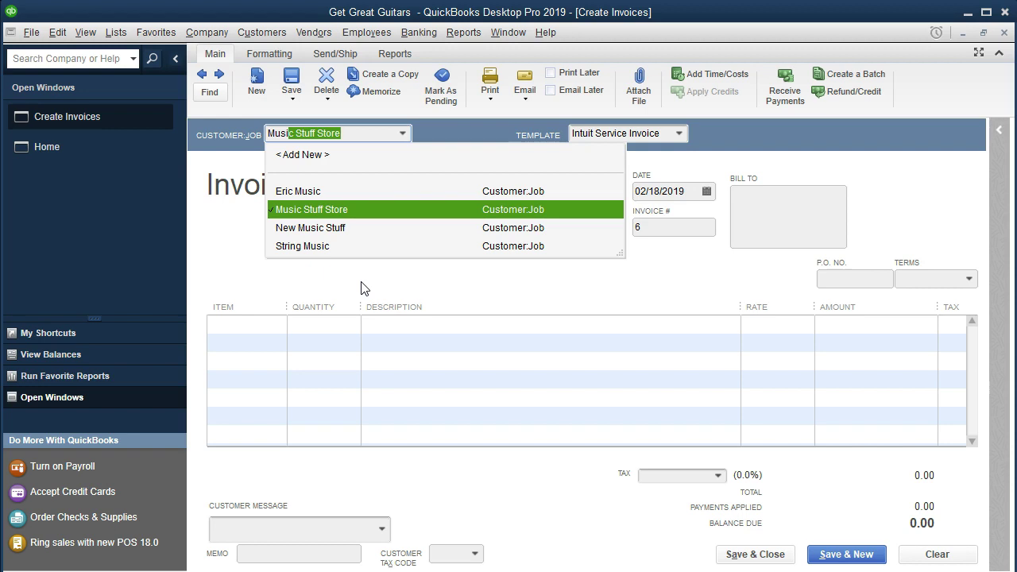
pyautogui.press('Tab')
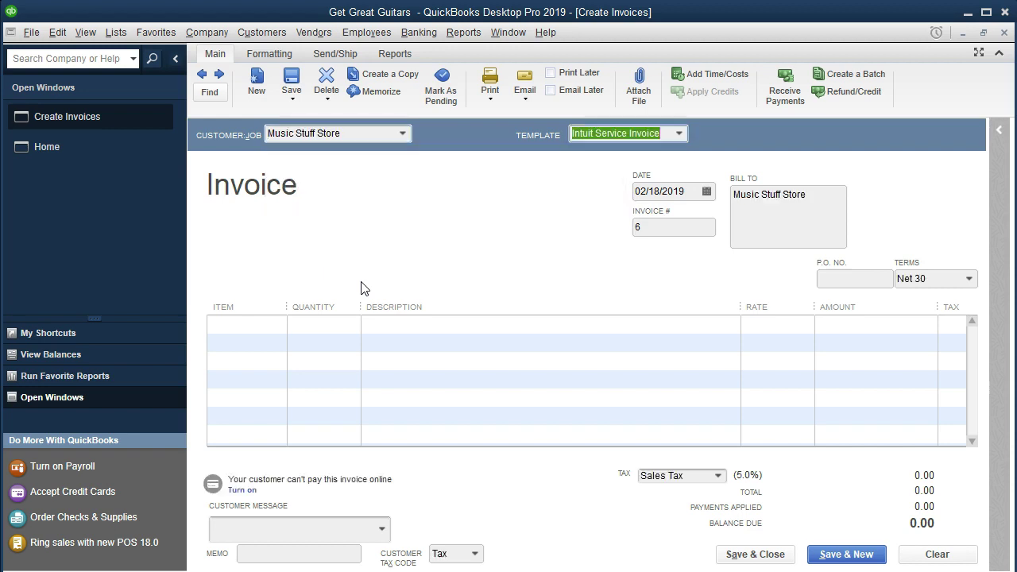
pyautogui.press('Tab')
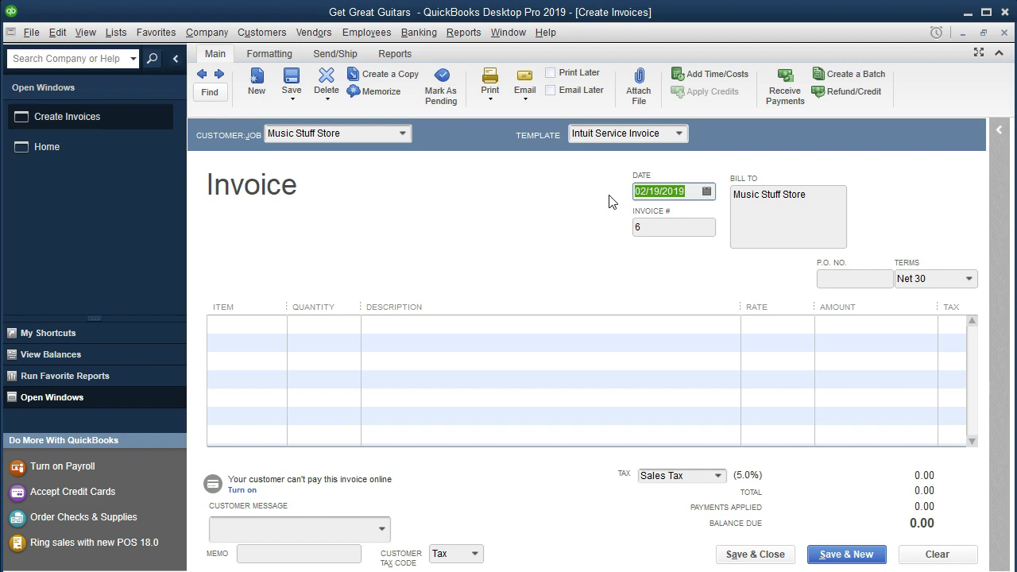
pyautogui.press('Tab')
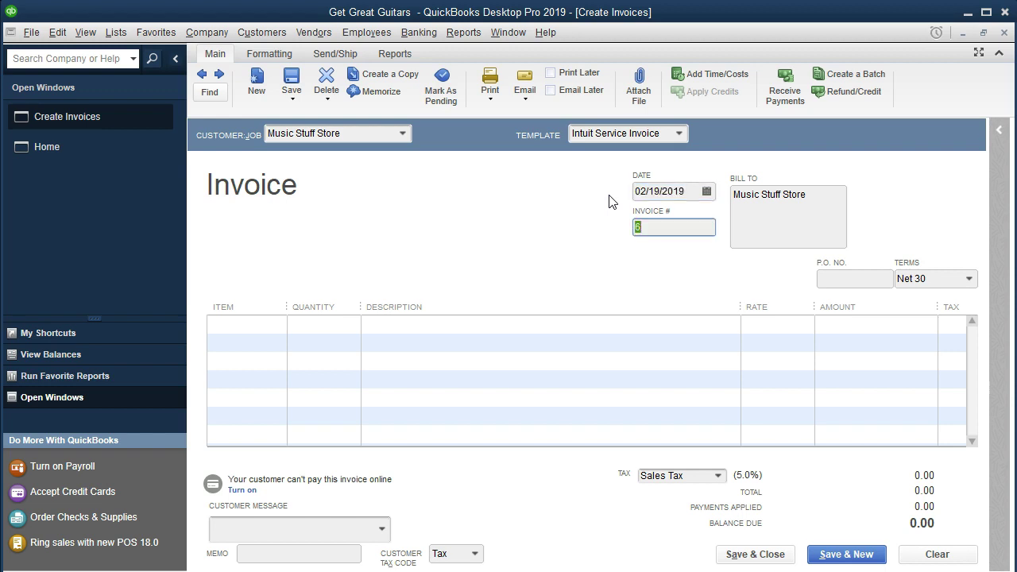
pyautogui.press('Tab')
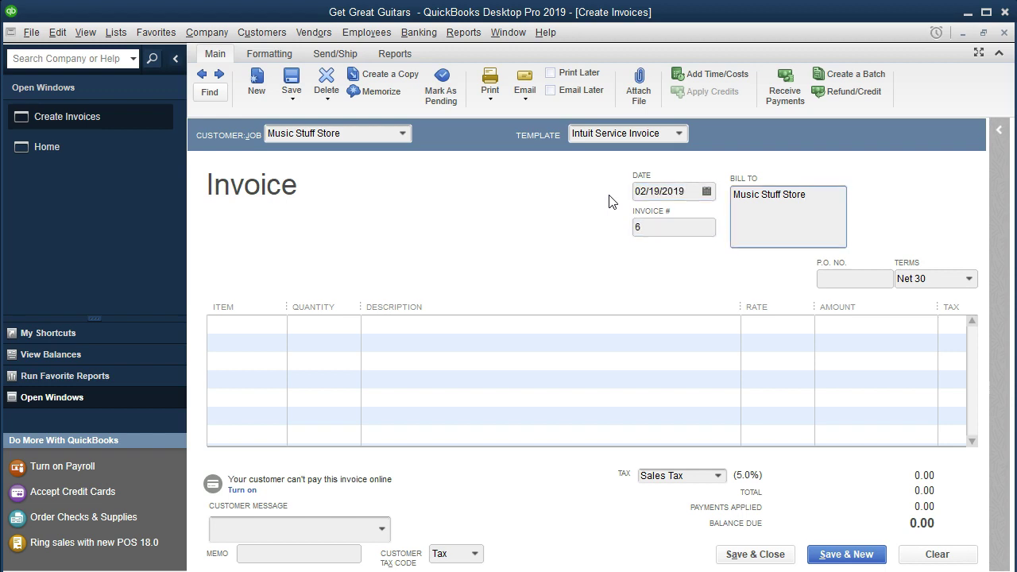
pyautogui.press('Tab')
pyautogui.press('Tab')
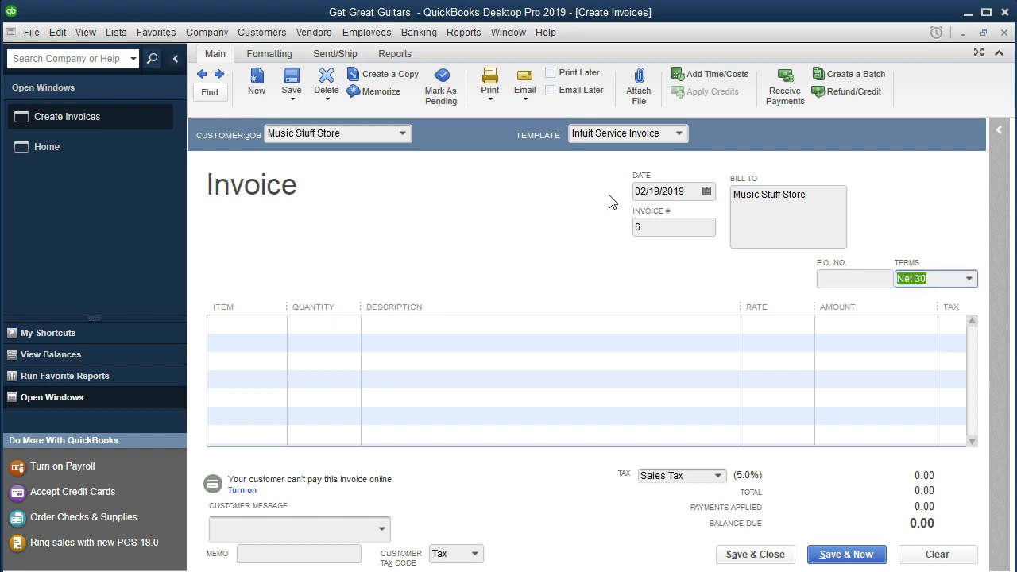
pyautogui.press('Tab')
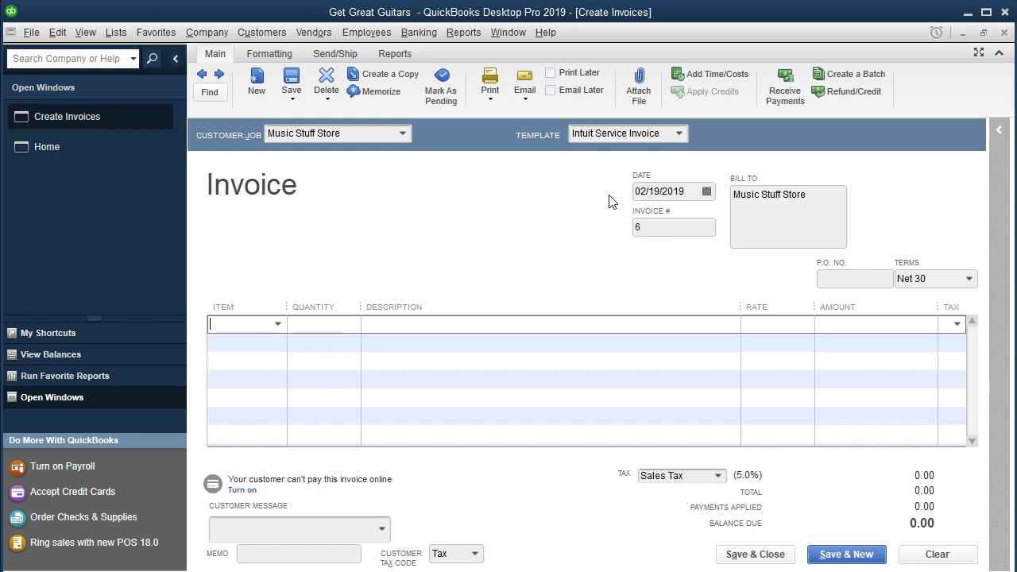
# Add item ENLPBUNH3 (Epiphone Standard Pro) to the invoice with quantity 1.
pyautogui.click(278, 324)
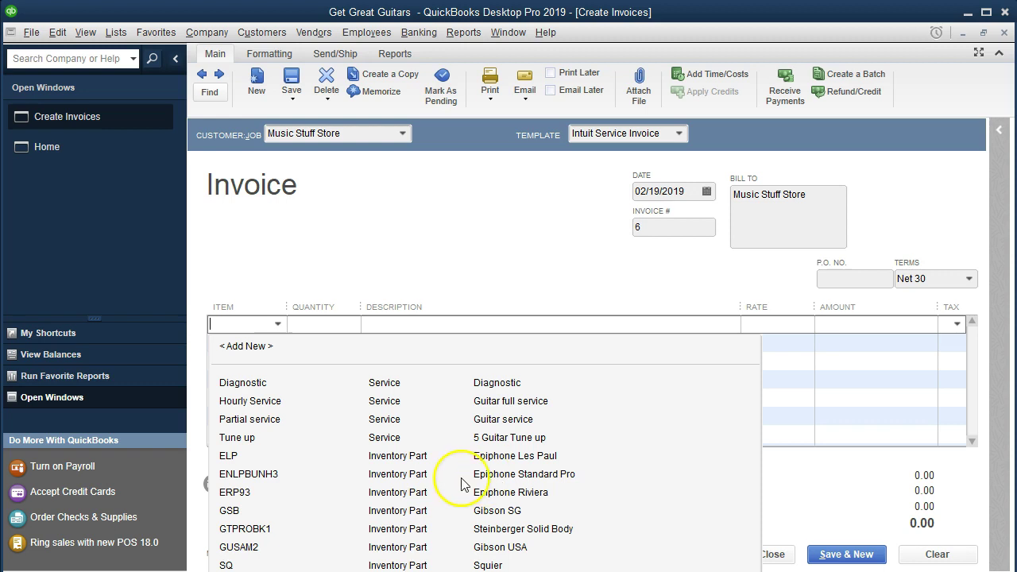
pyautogui.write('EN')
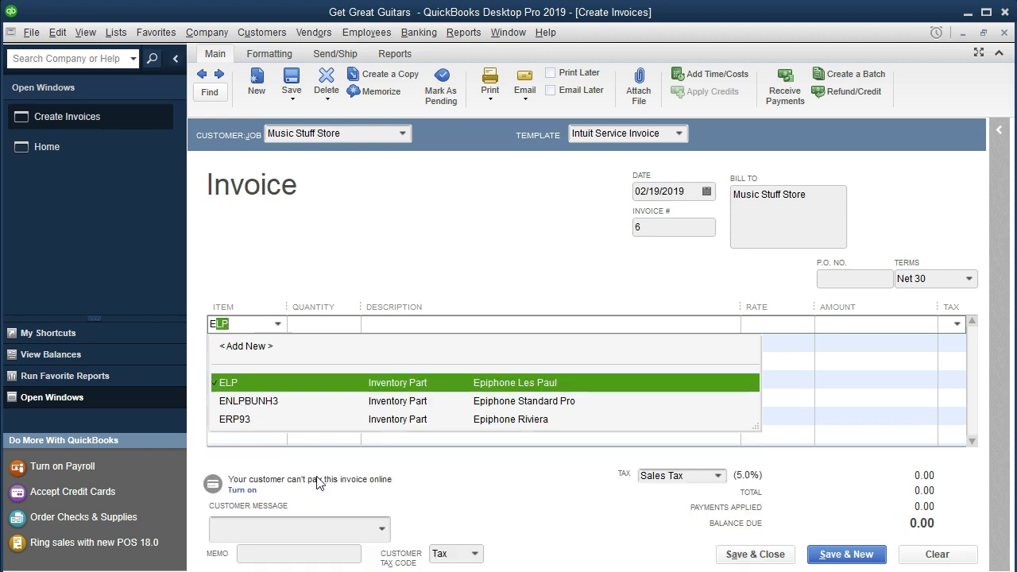
pyautogui.write('L')
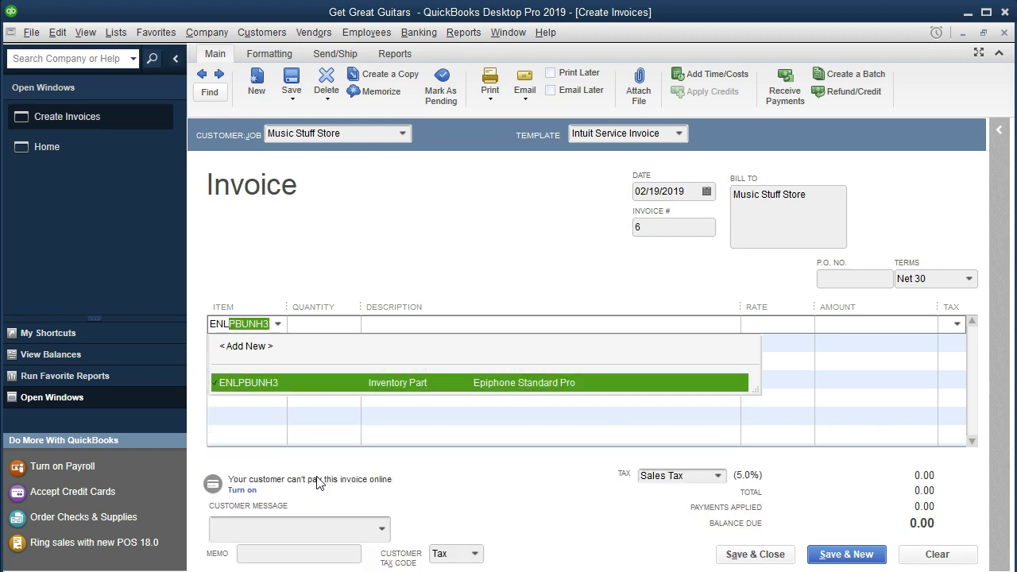
pyautogui.press('Tab')
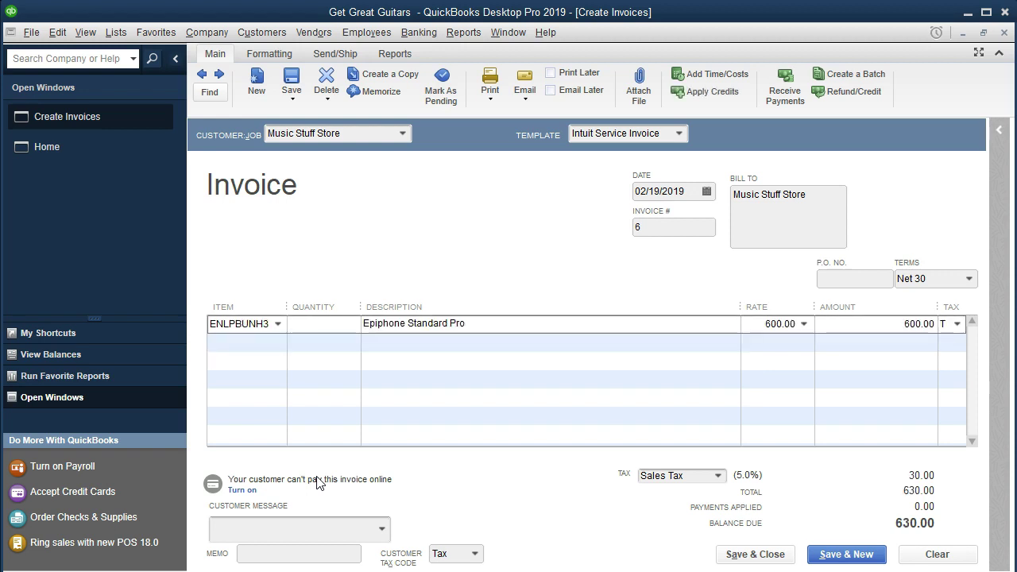
pyautogui.write('1')
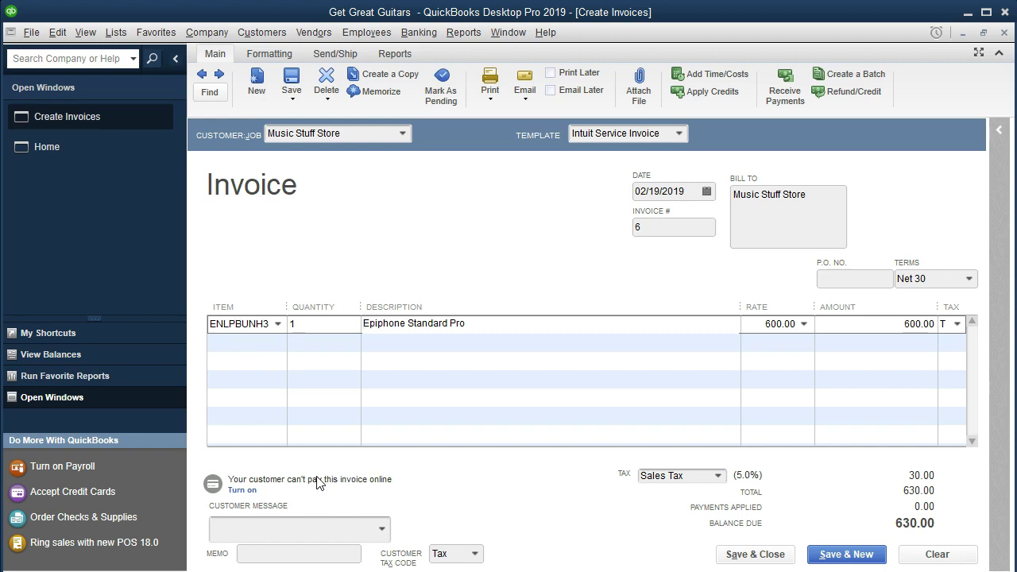
# Confirm the line's 600.00 rate and amount, and widen the Tax column.
pyautogui.click(116, 41)
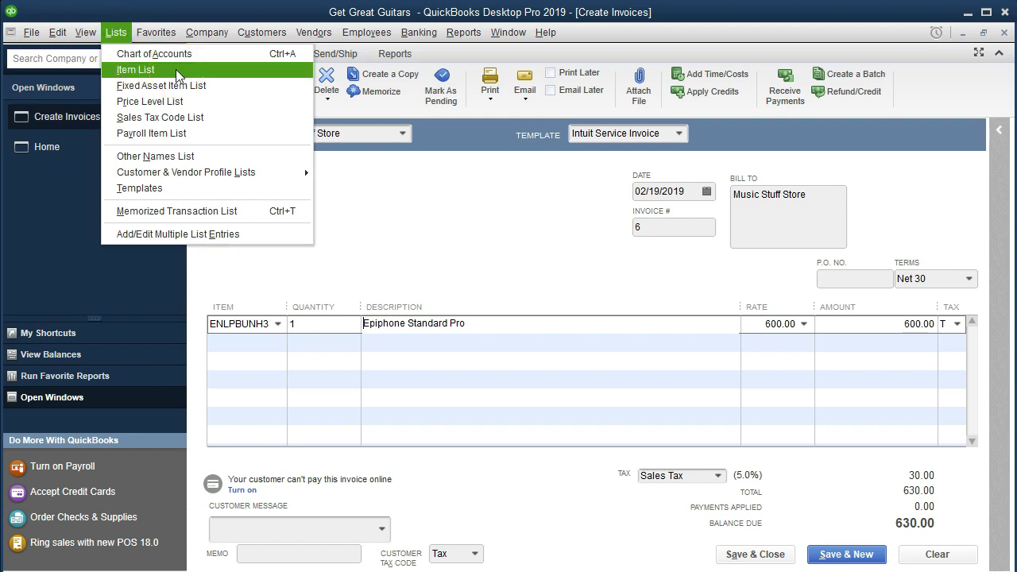
pyautogui.click(382, 234)
pyautogui.click(472, 319)
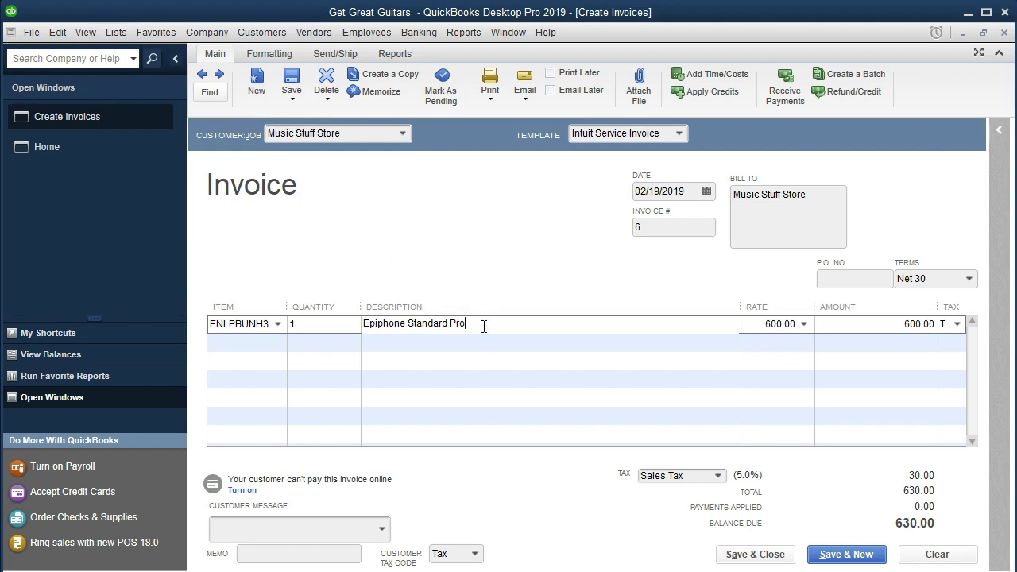
pyautogui.press('Tab')
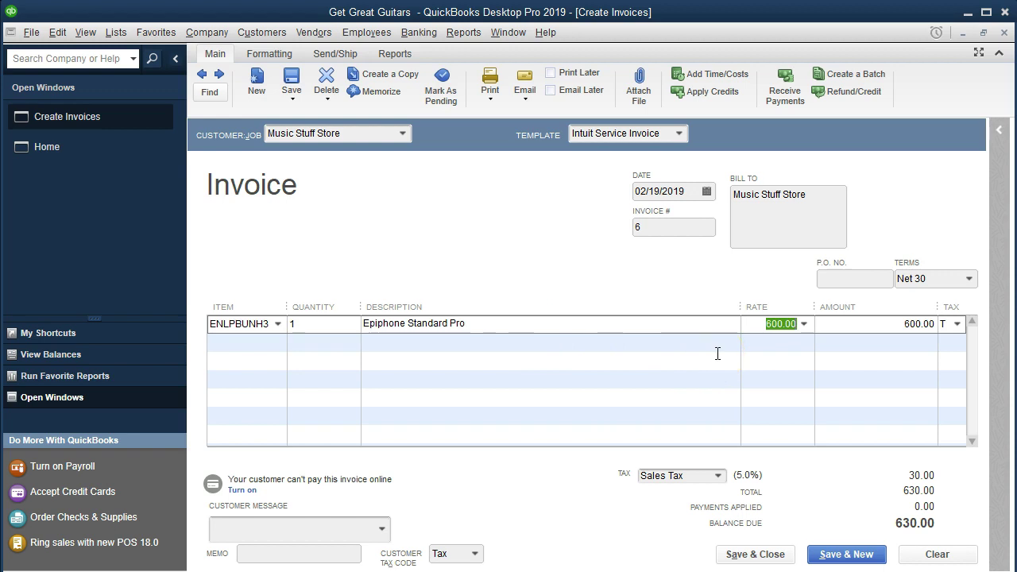
pyautogui.press('Tab')
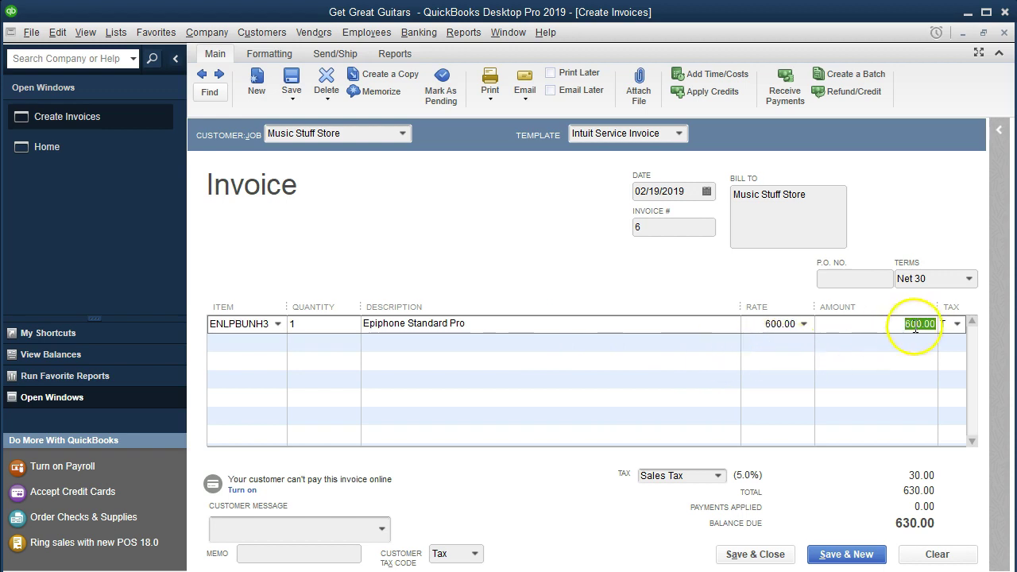
pyautogui.moveTo(935, 308); pyautogui.dragTo(898, 363)
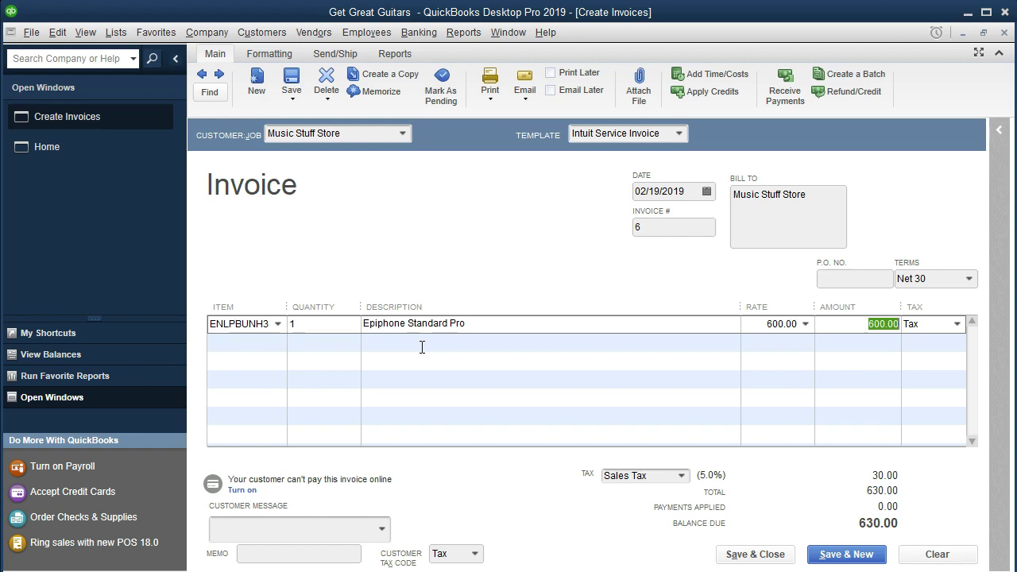
# Open the Lists menu from the invoice window.
pyautogui.click(116, 36)
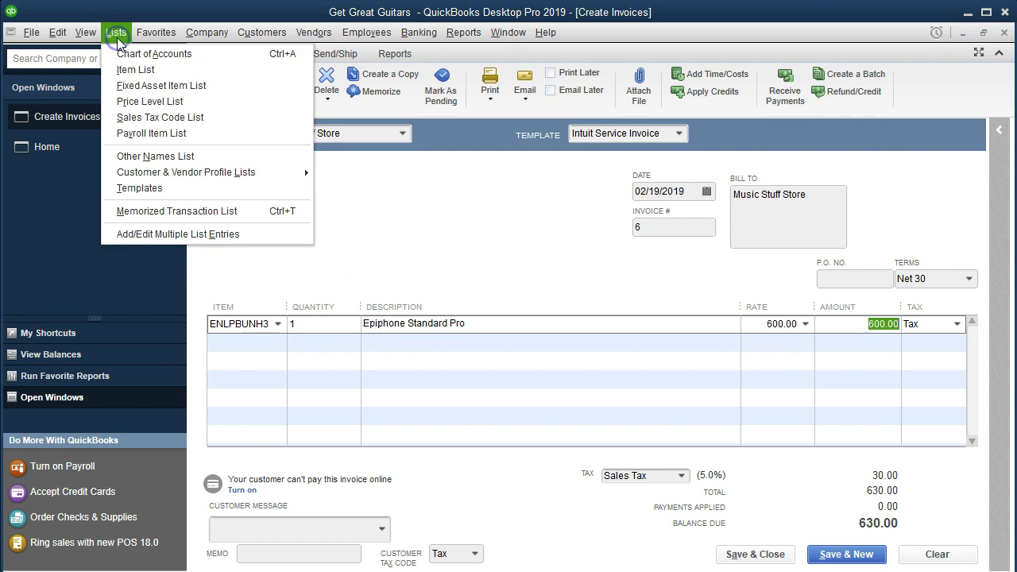
# Check ENLPBUNH3's 480.00 cost in the Item List, then save and close invoice 6.
pyautogui.click(135, 69)
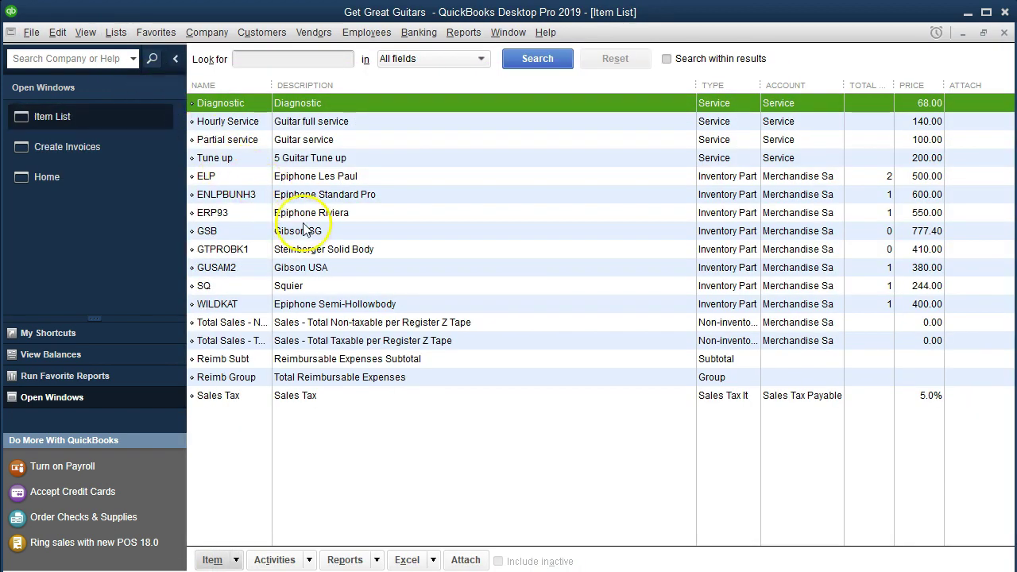
pyautogui.click(357, 196)
pyautogui.doubleClick(357, 196)
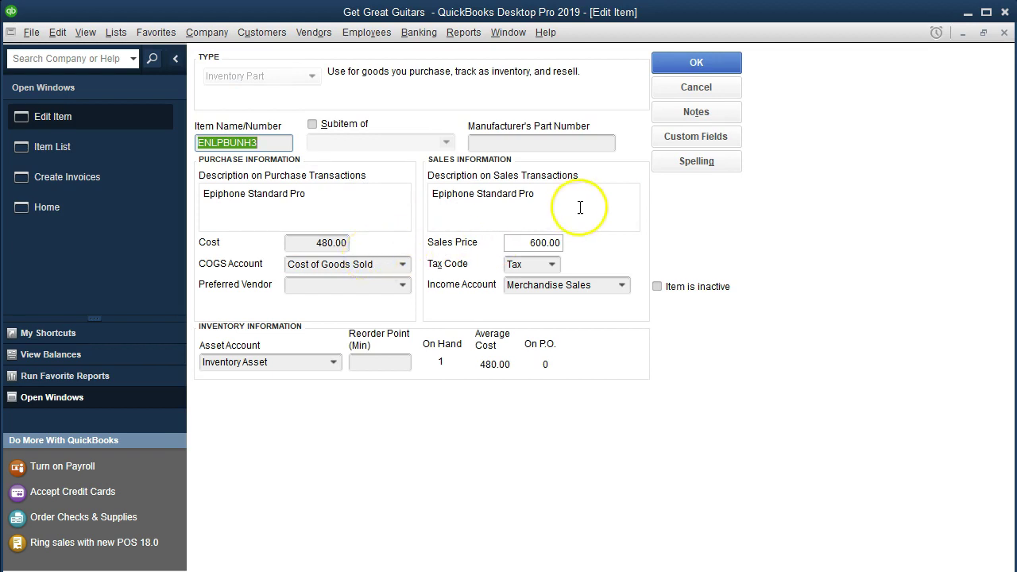
pyautogui.click(1004, 33)
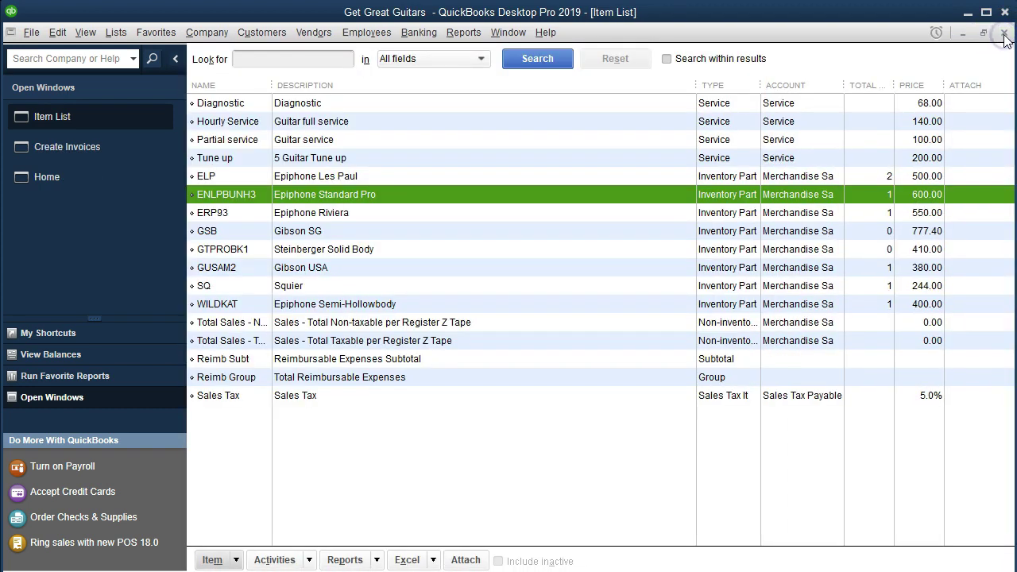
pyautogui.click(1004, 35)
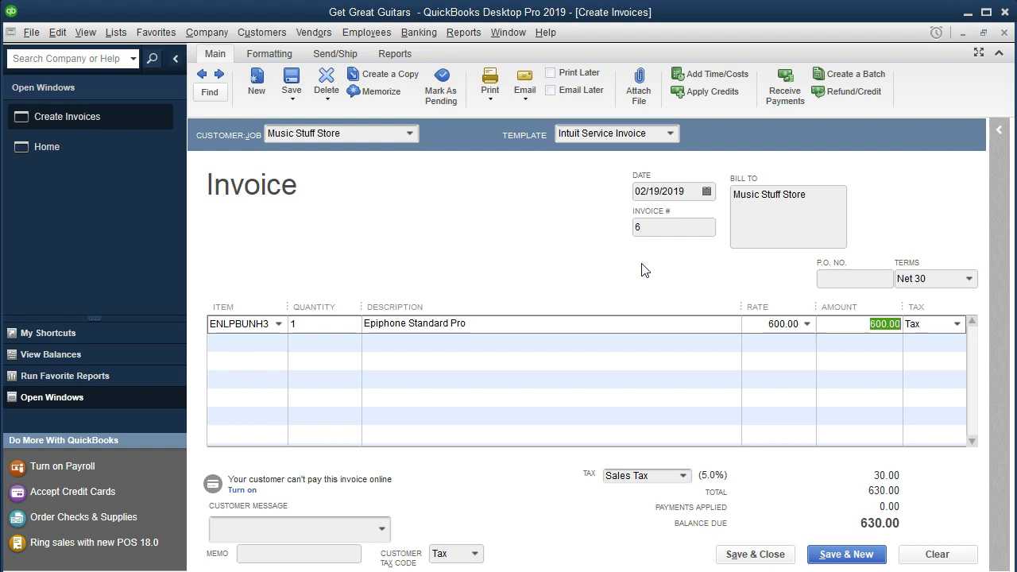
pyautogui.click(766, 560)
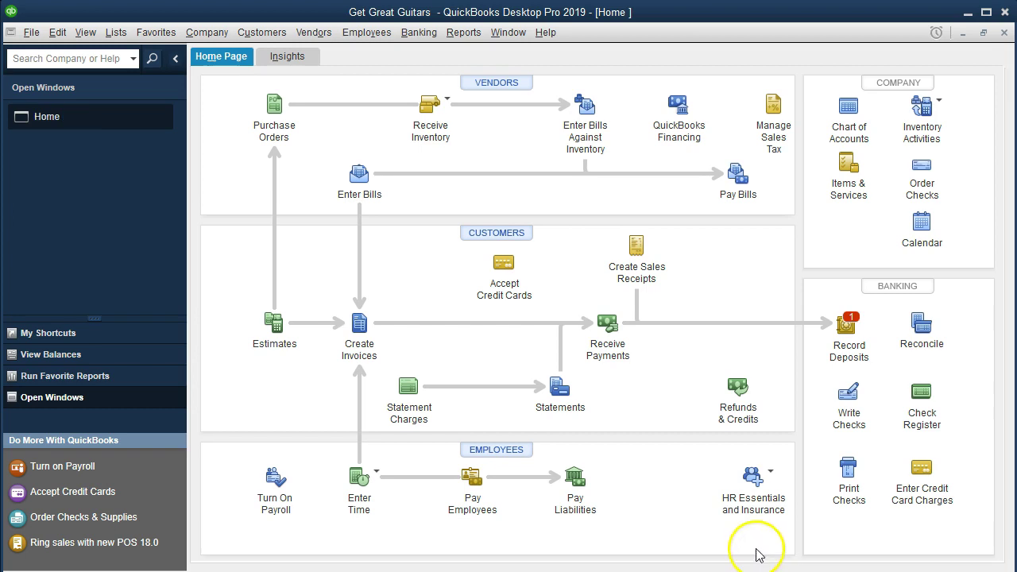
# Run the Balance Sheet Standard report for 01/01/2019 through 12/31/2019.
pyautogui.click(463, 32)
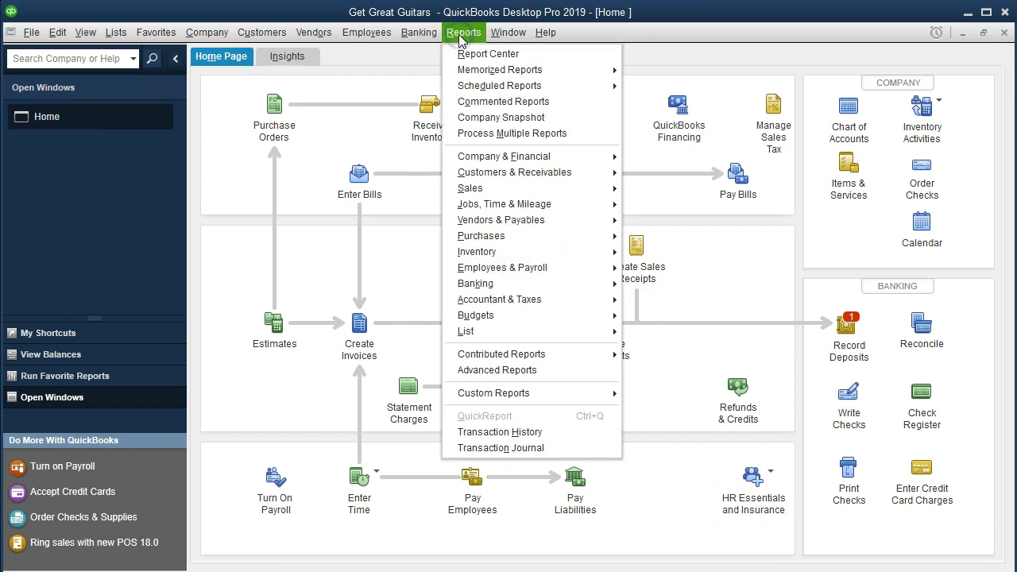
pyautogui.moveTo(548, 157)
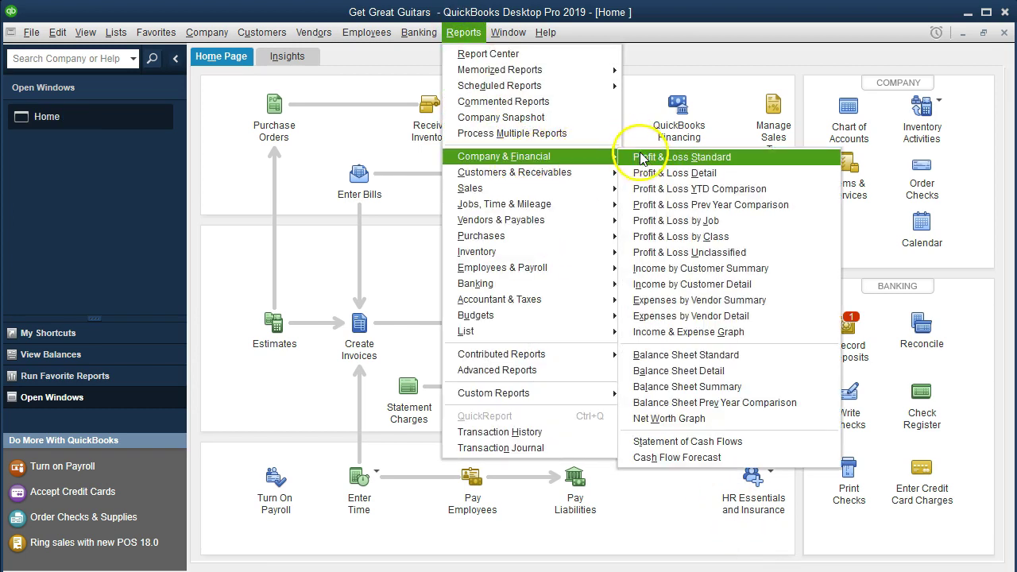
pyautogui.click(758, 355)
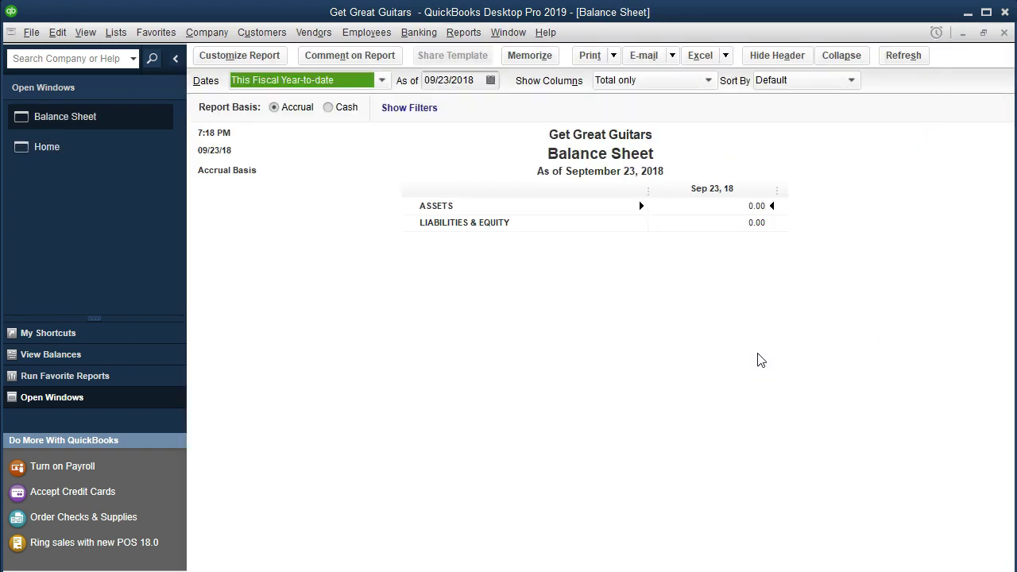
pyautogui.click(265, 55)
pyautogui.press('Tab')
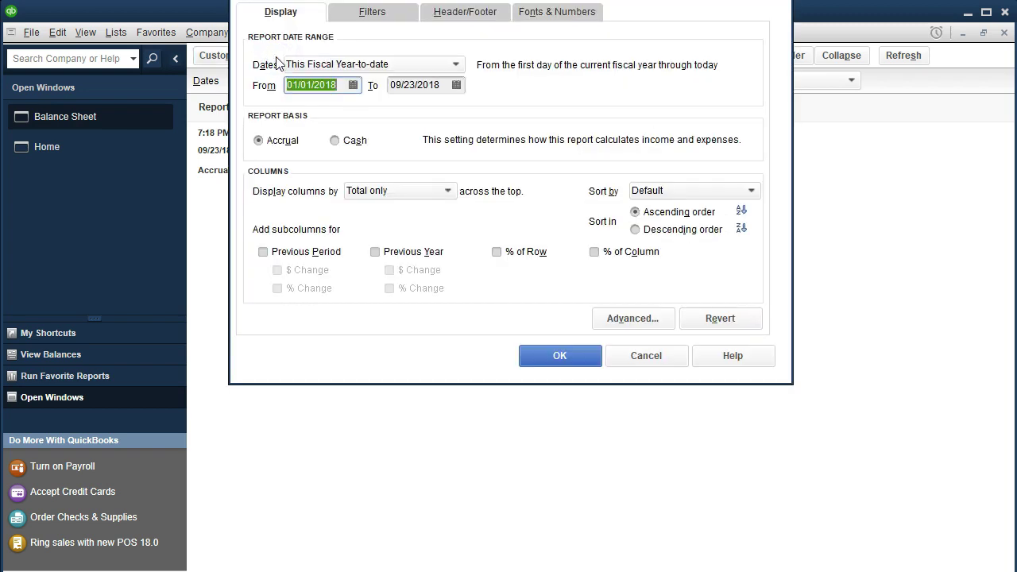
pyautogui.write('01/01/2019')
pyautogui.press('Tab')
pyautogui.write('1')
pyautogui.write('2/31/2019')
pyautogui.press('Tab')
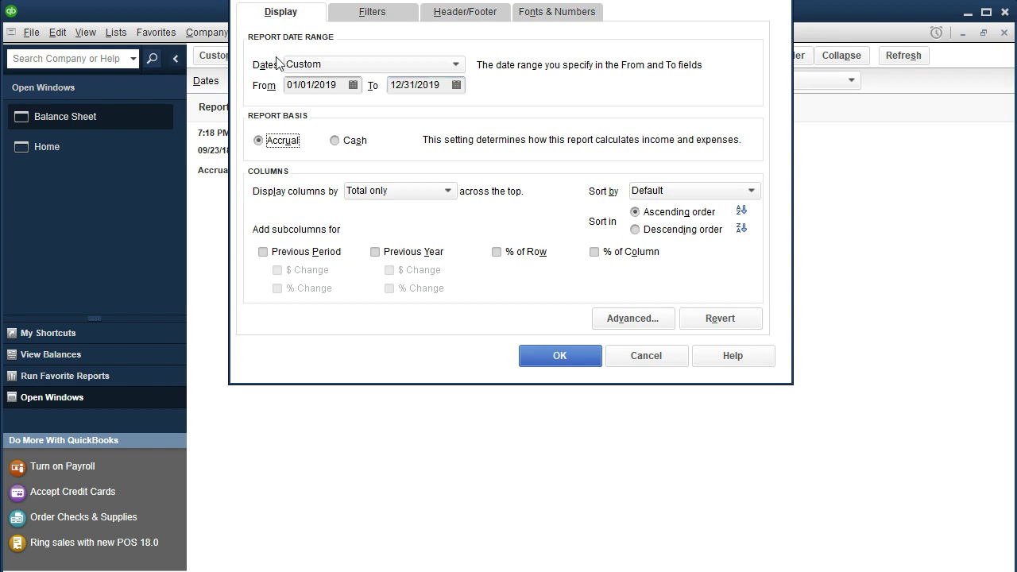
pyautogui.click(530, 355)
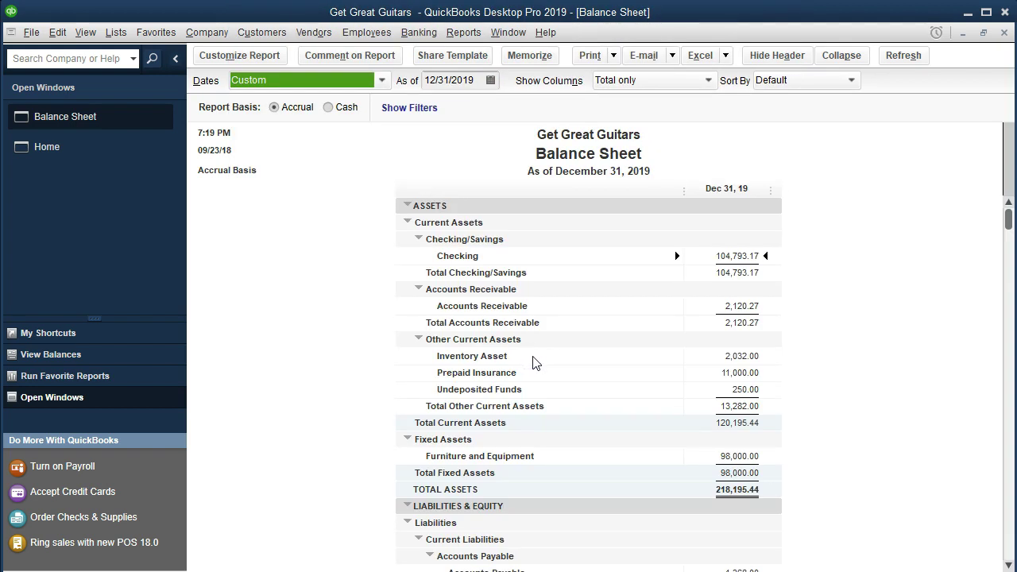
pyautogui.click(694, 305)
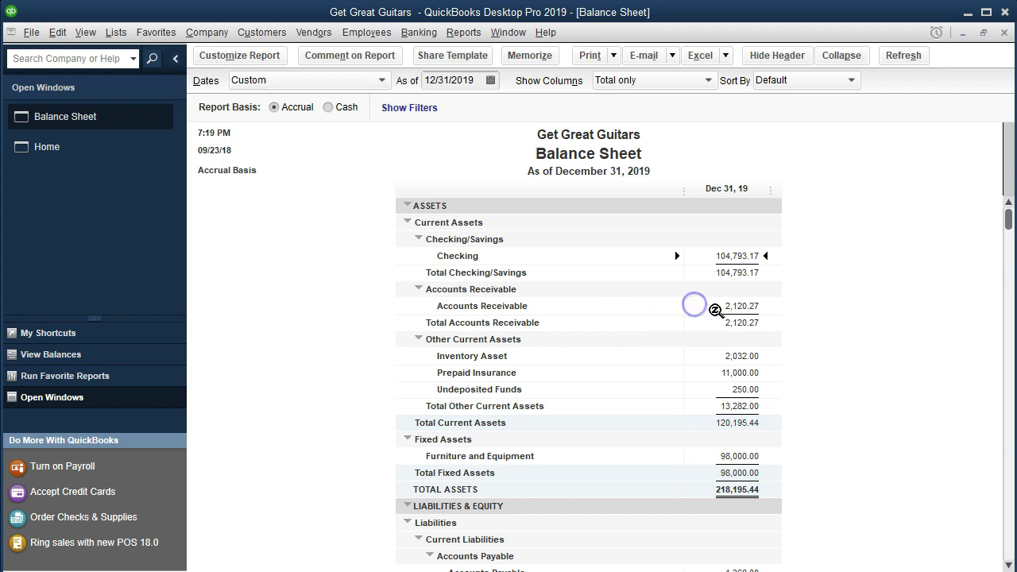
pyautogui.click(707, 310)
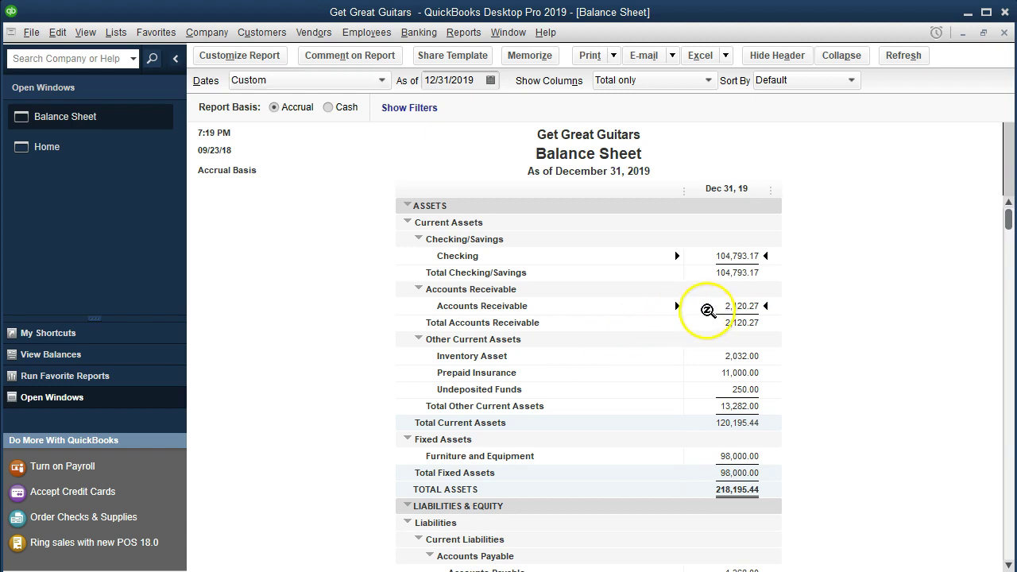
pyautogui.doubleClick(707, 308)
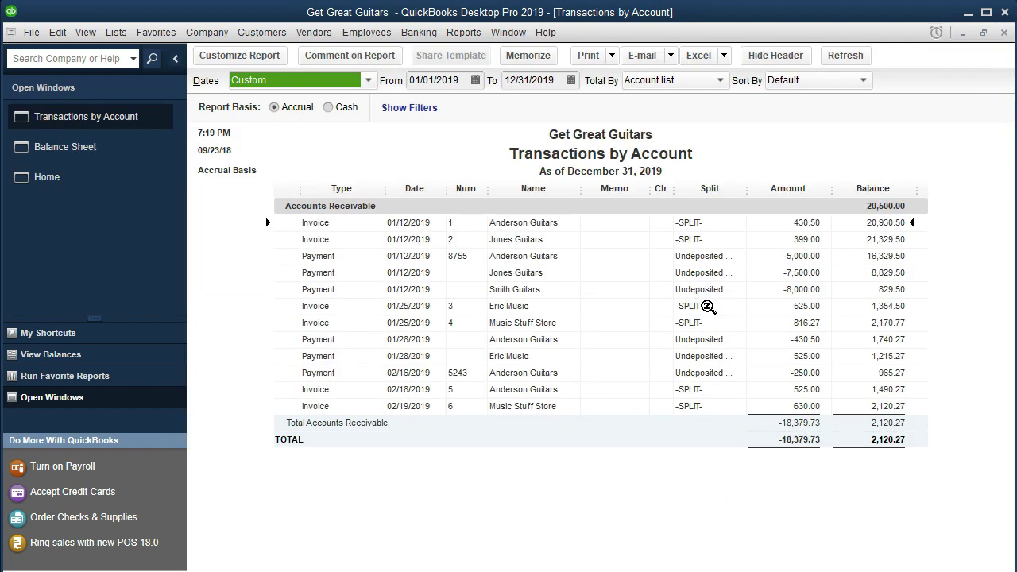
pyautogui.click(758, 405)
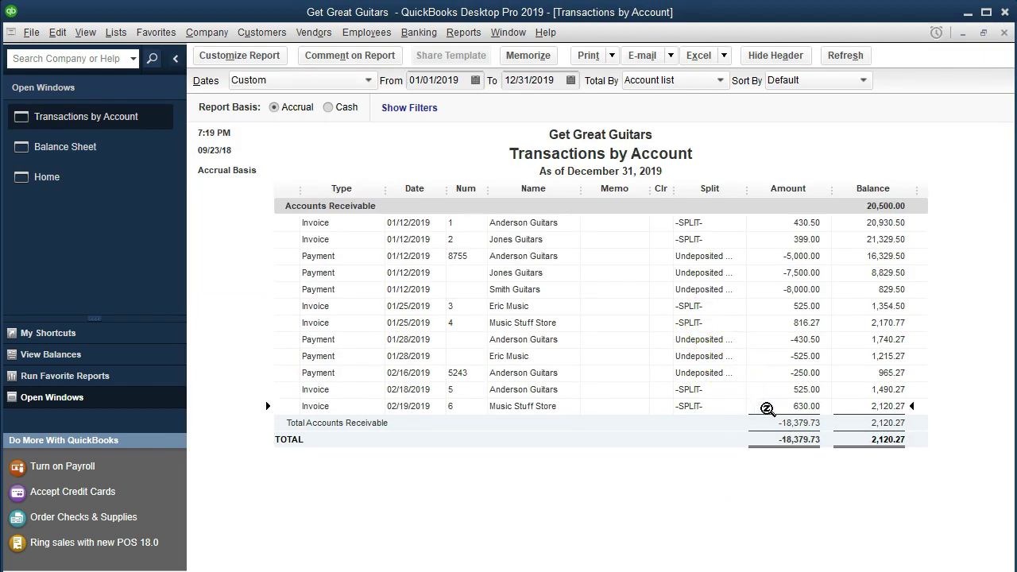
pyautogui.doubleClick(766, 409)
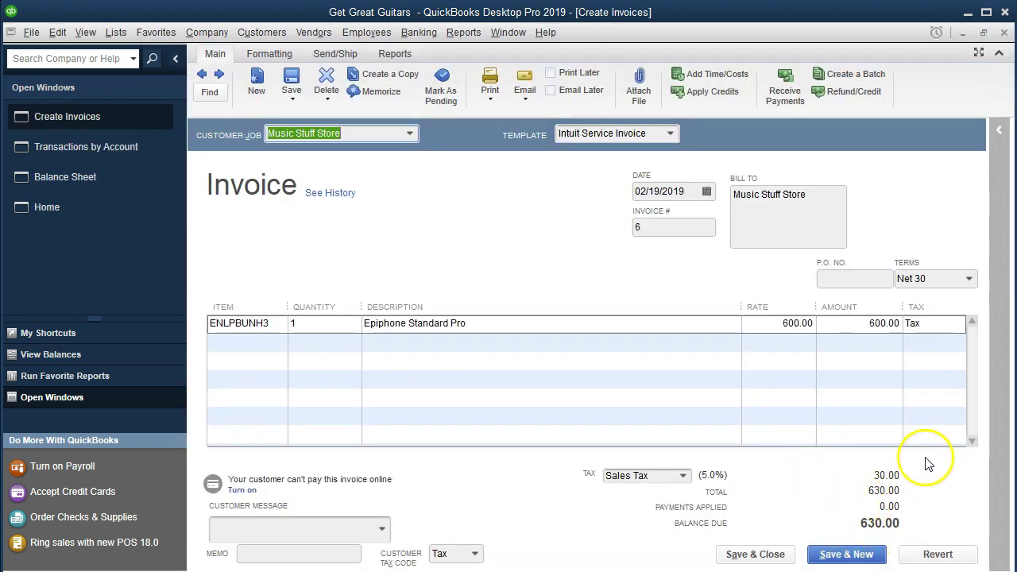
pyautogui.click(1002, 35)
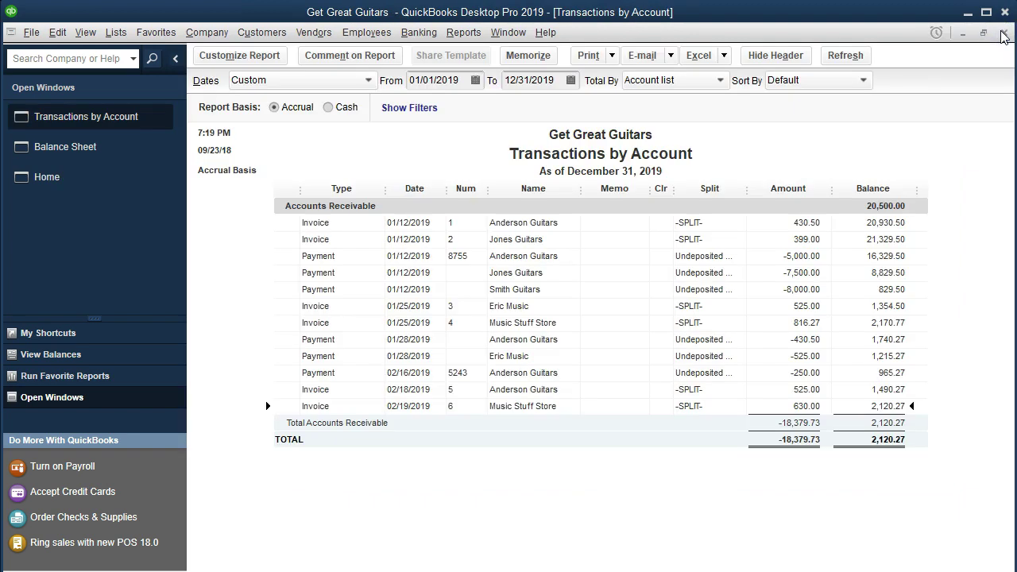
pyautogui.click(1002, 35)
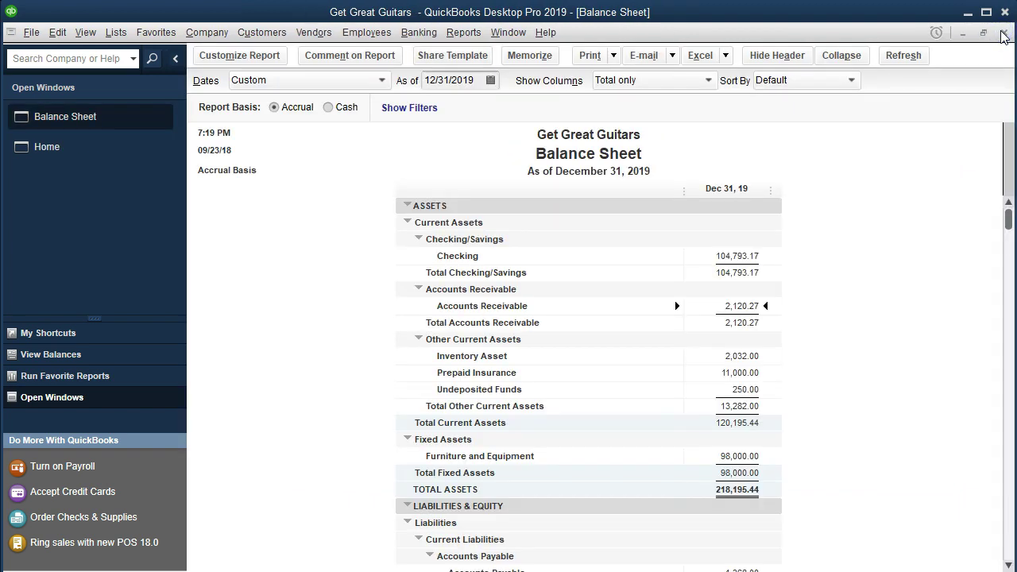
# Run the Profit & Loss Standard report for 01/01/2019 through 12/31/2019.
pyautogui.click(464, 32)
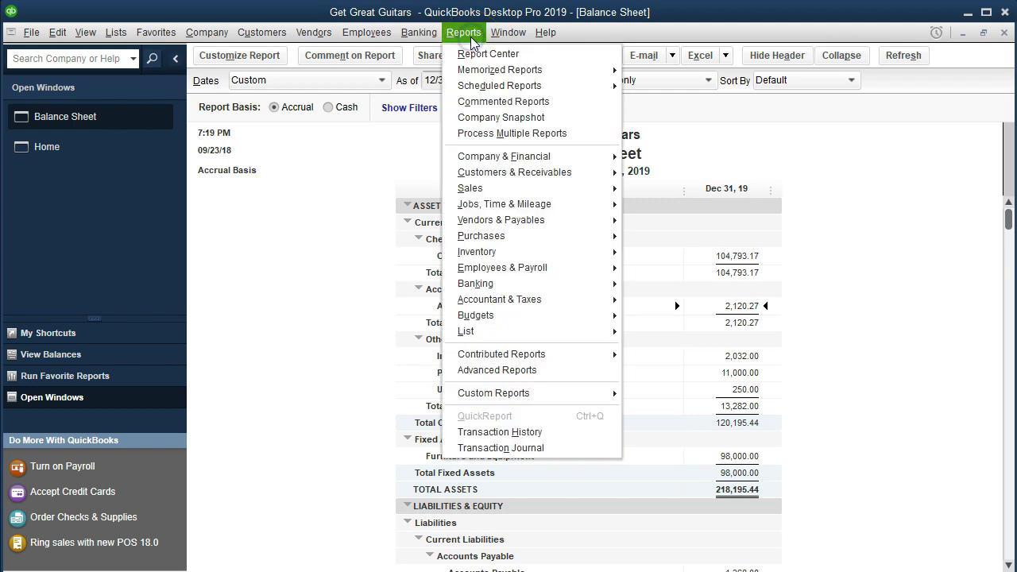
pyautogui.moveTo(556, 157)
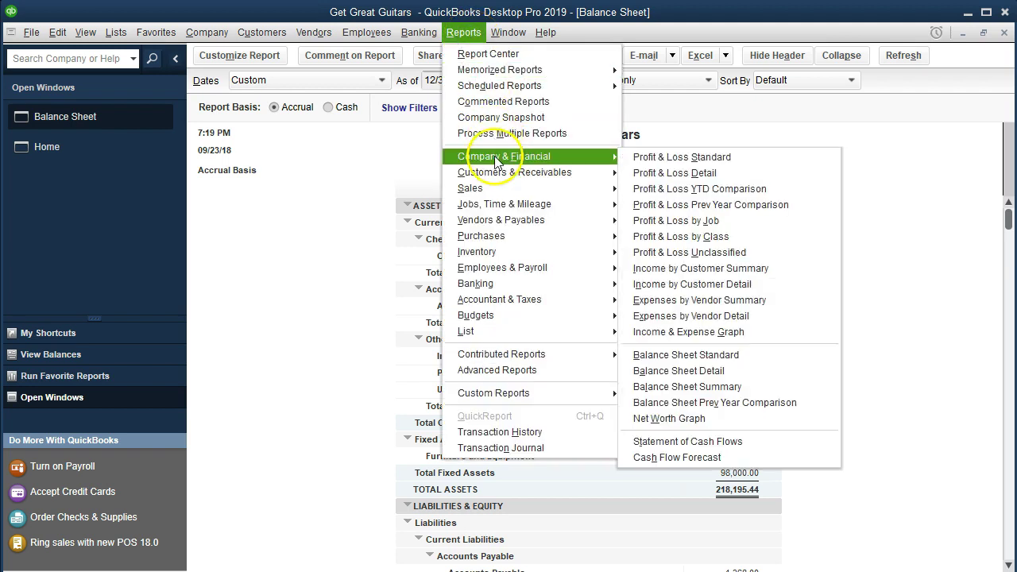
pyautogui.click(747, 156)
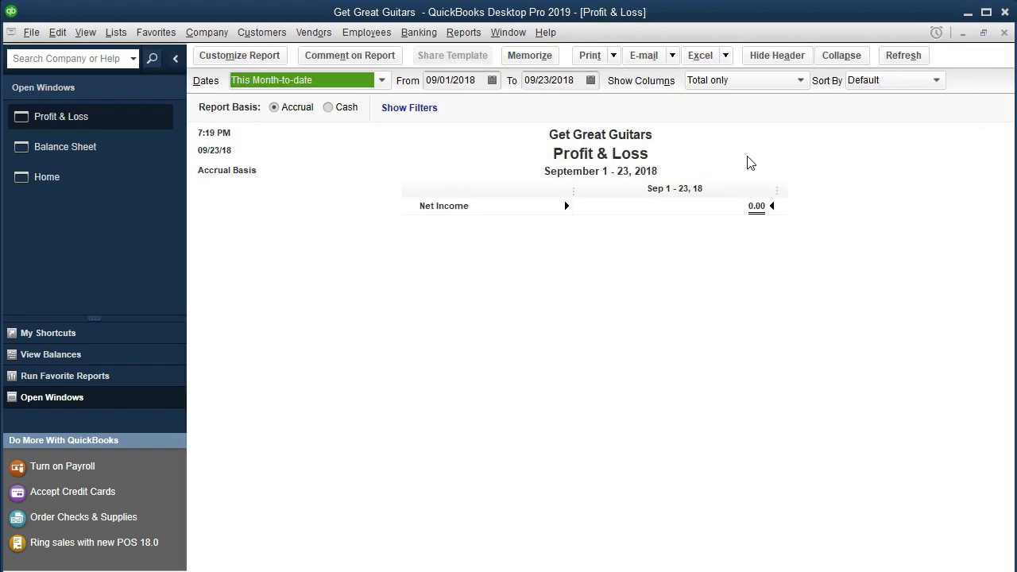
pyautogui.press('Tab')
pyautogui.write('010119')
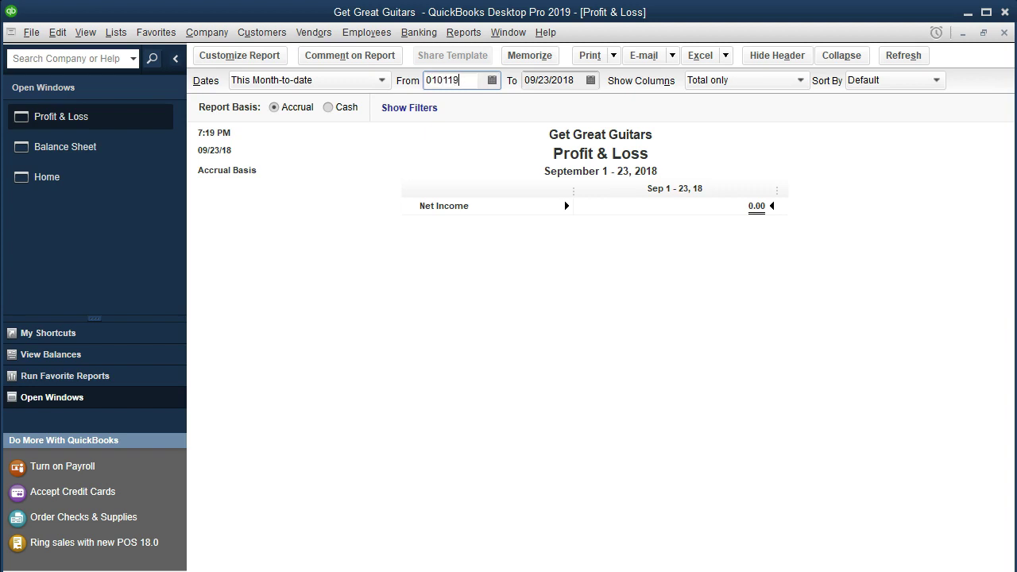
pyautogui.press('Tab')
pyautogui.write('123119')
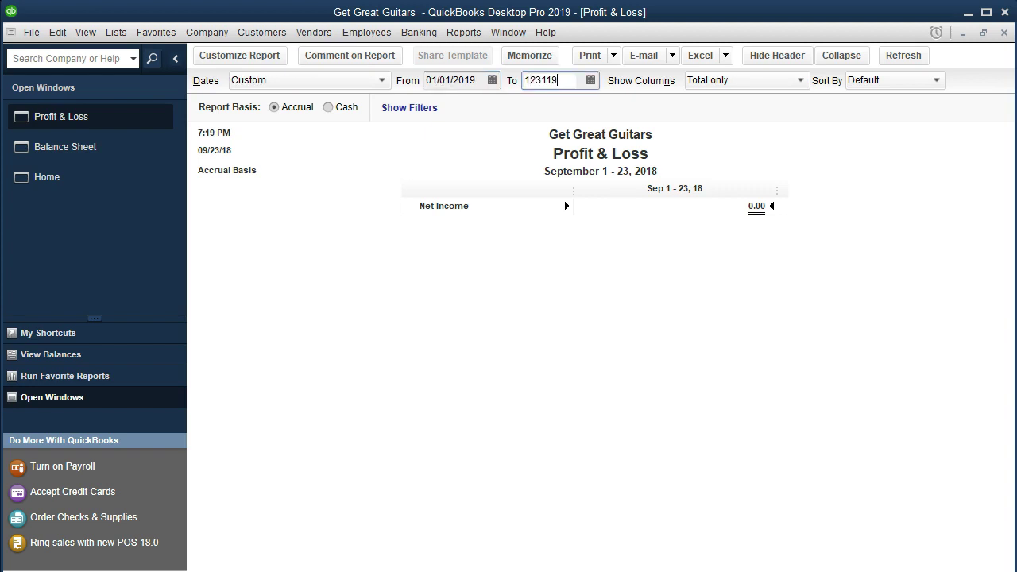
pyautogui.press('Tab')
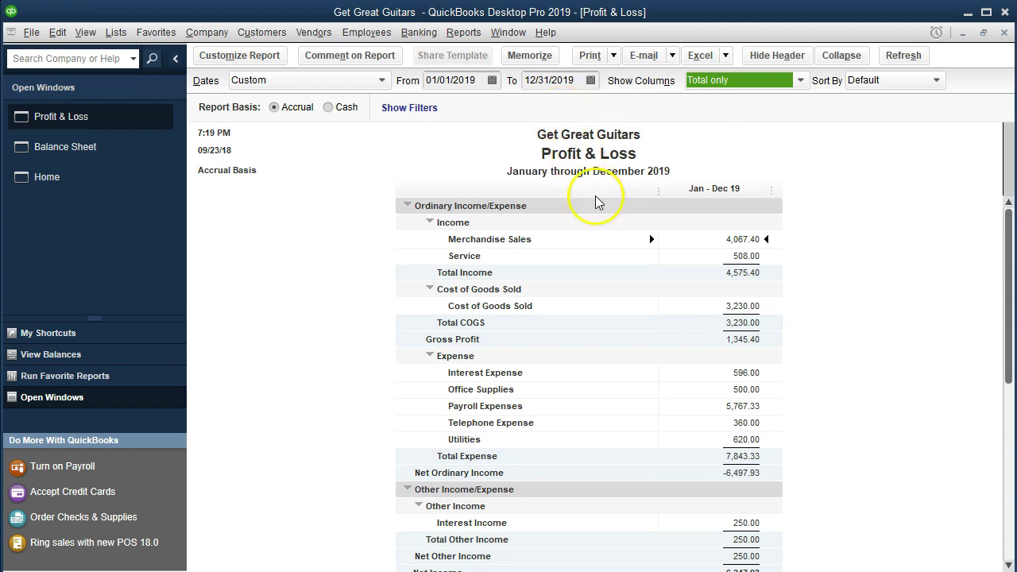
# Trace Merchandise Sales 4,067.40 down to invoice 6's 600.00, then close back to Profit & Loss.
pyautogui.click(687, 241)
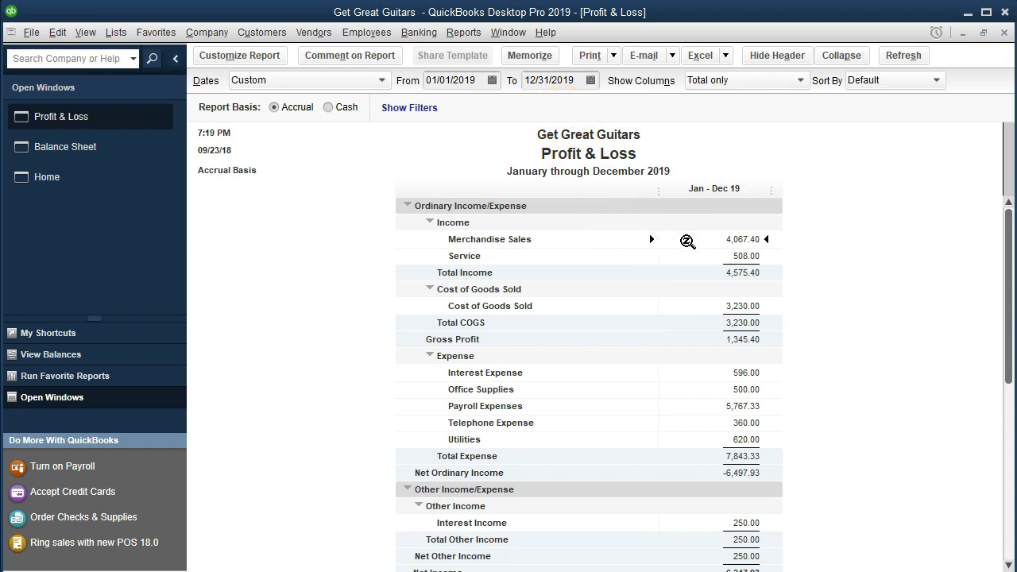
pyautogui.doubleClick(686, 240)
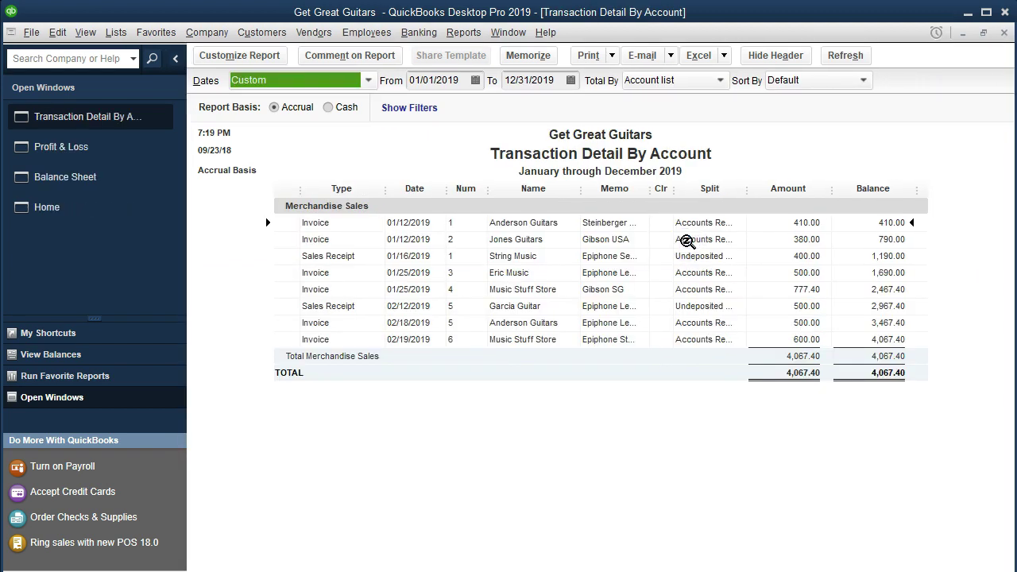
pyautogui.click(765, 336)
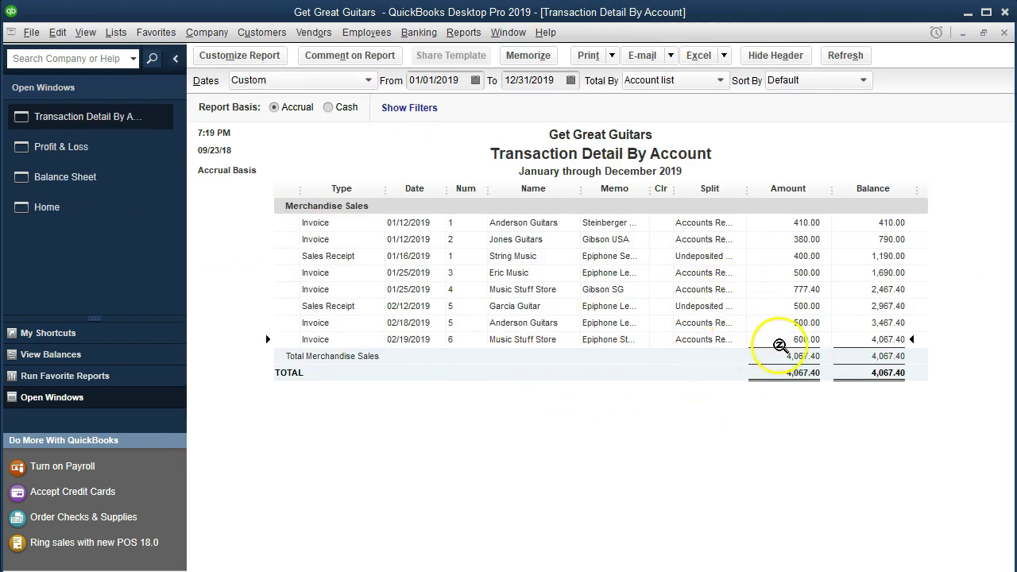
pyautogui.doubleClick(781, 339)
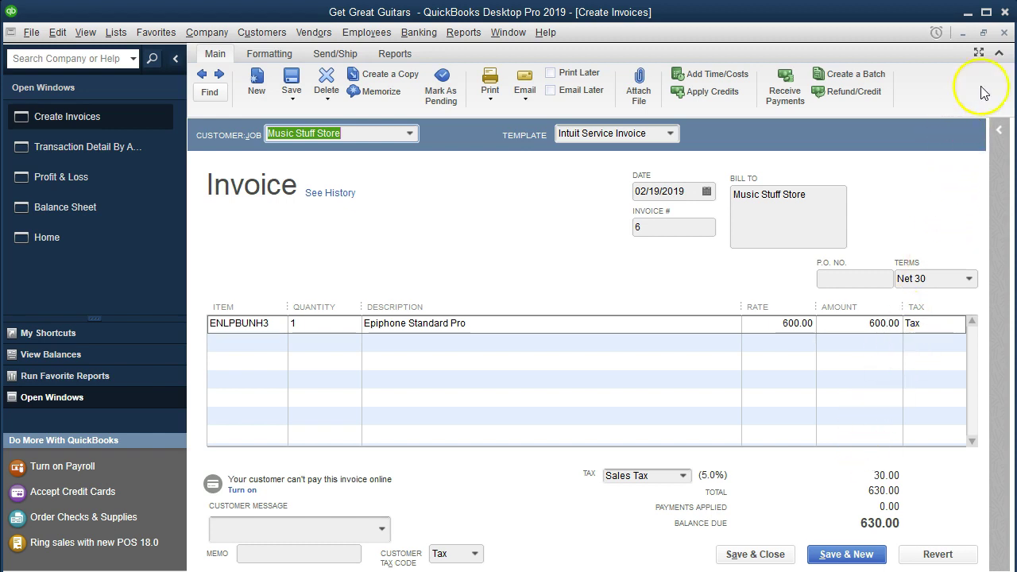
pyautogui.click(1003, 33)
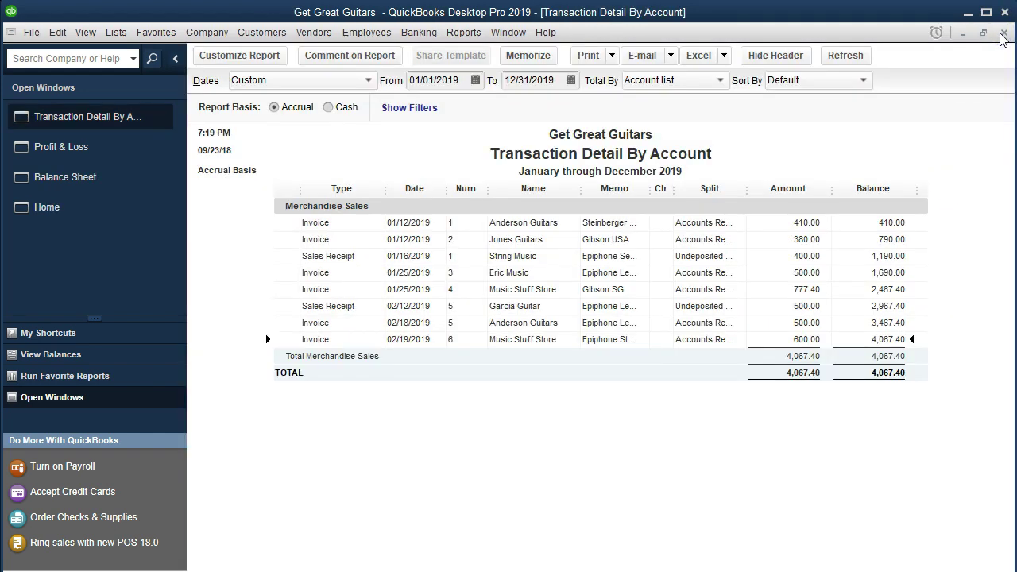
pyautogui.click(1003, 33)
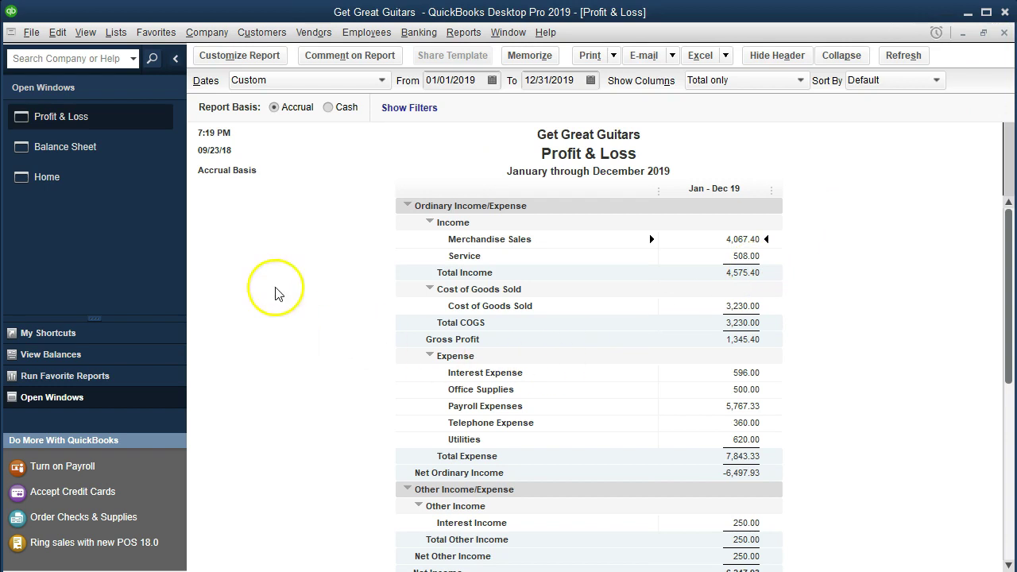
# Back on the Balance Sheet, inspect the Sales Tax Payable transactions.
pyautogui.click(129, 158)
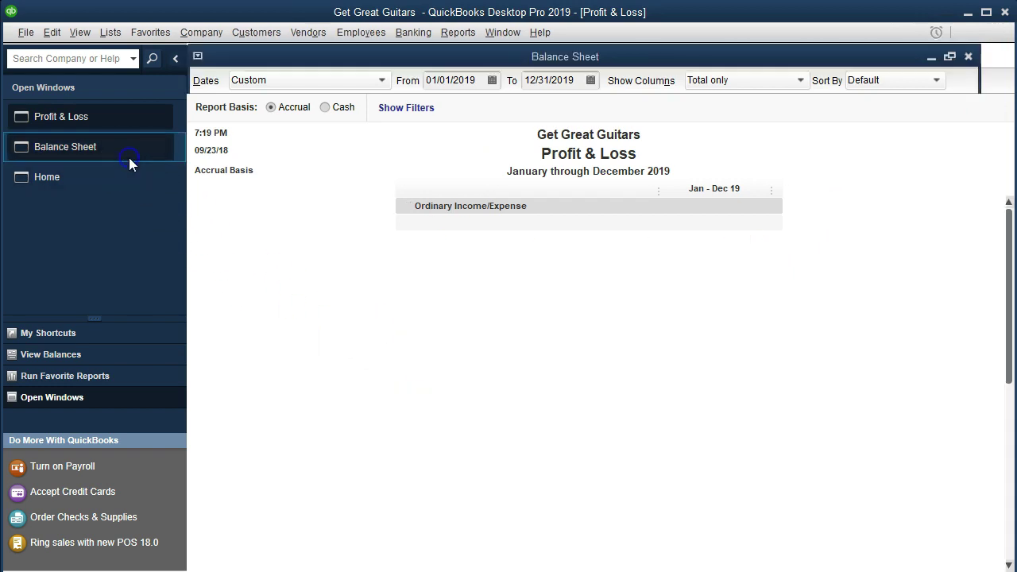
pyautogui.scroll(-1, 379, 278)
pyautogui.scroll(-4, 380, 278)
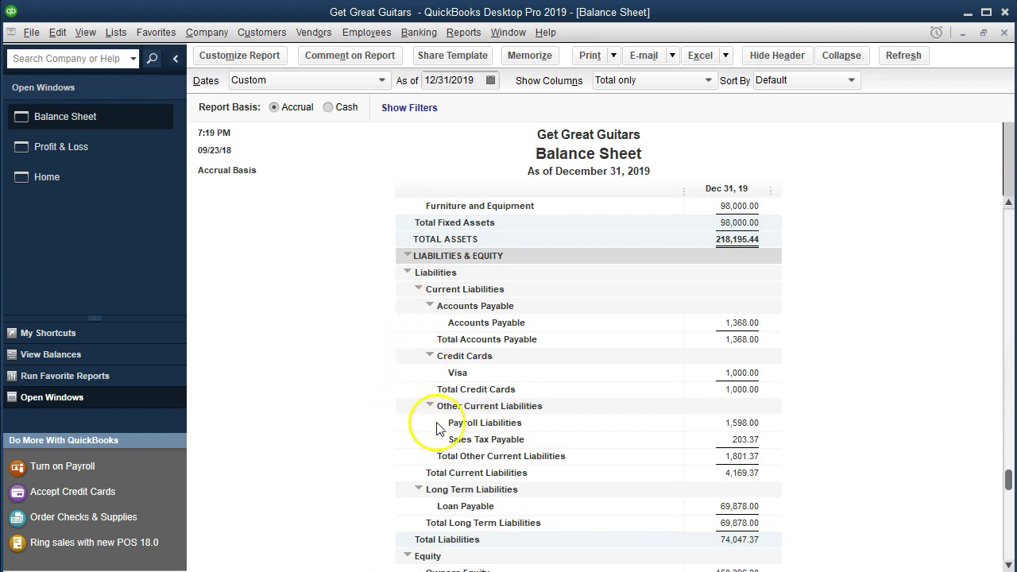
pyautogui.doubleClick(720, 439)
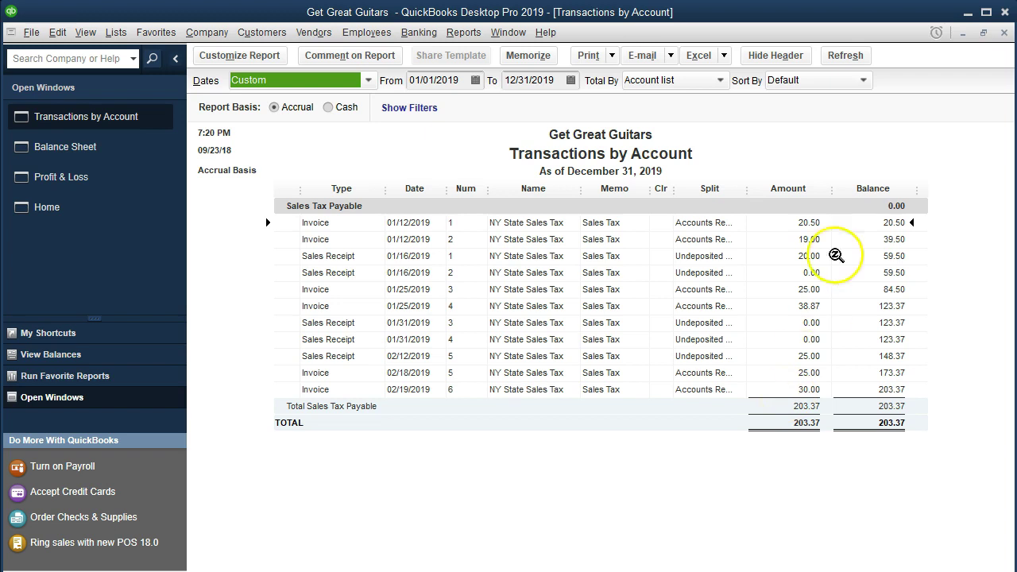
pyautogui.click(1003, 33)
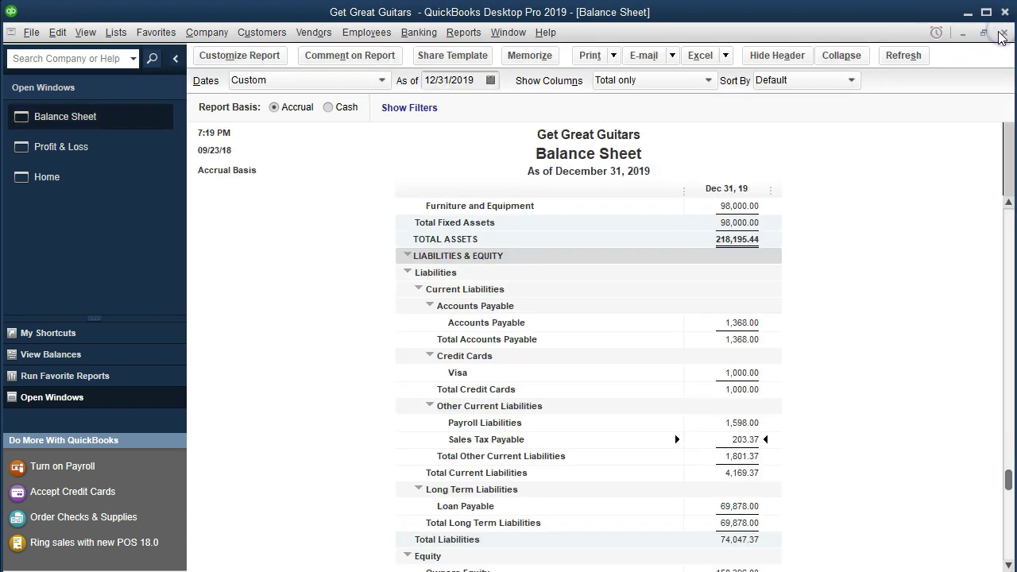
# Drill into Inventory Asset 2,032.00 and open the 02/19/2019 invoice 6 entry.
pyautogui.scroll(5, 851, 324)
pyautogui.scroll(1, 854, 327)
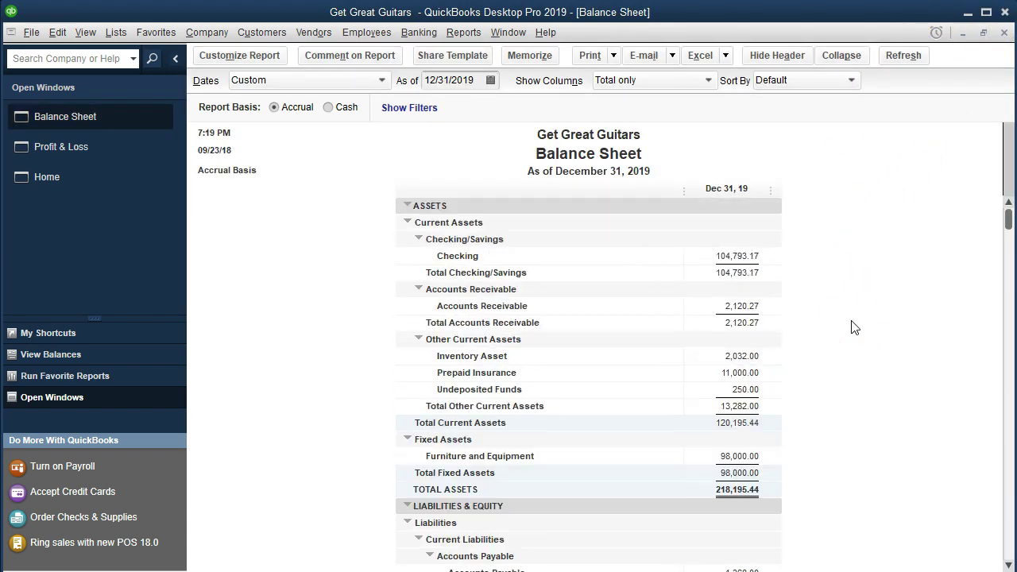
pyautogui.click(747, 357)
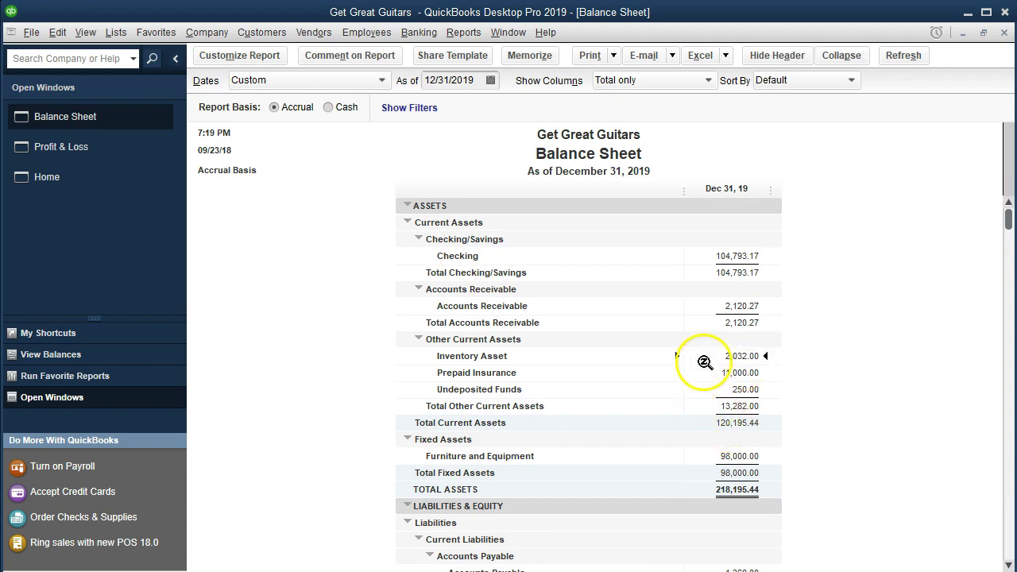
pyautogui.doubleClick(703, 357)
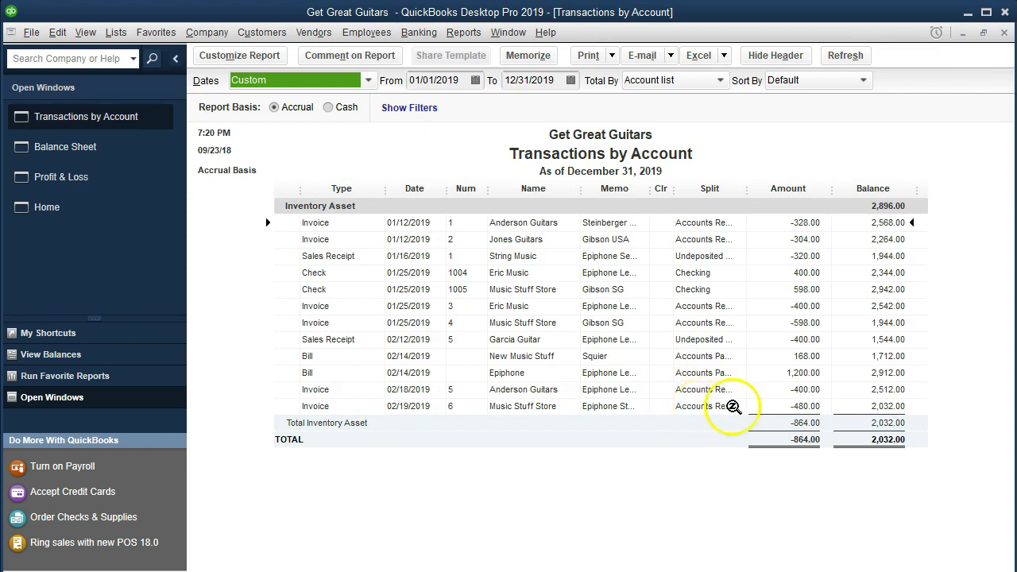
pyautogui.click(730, 406)
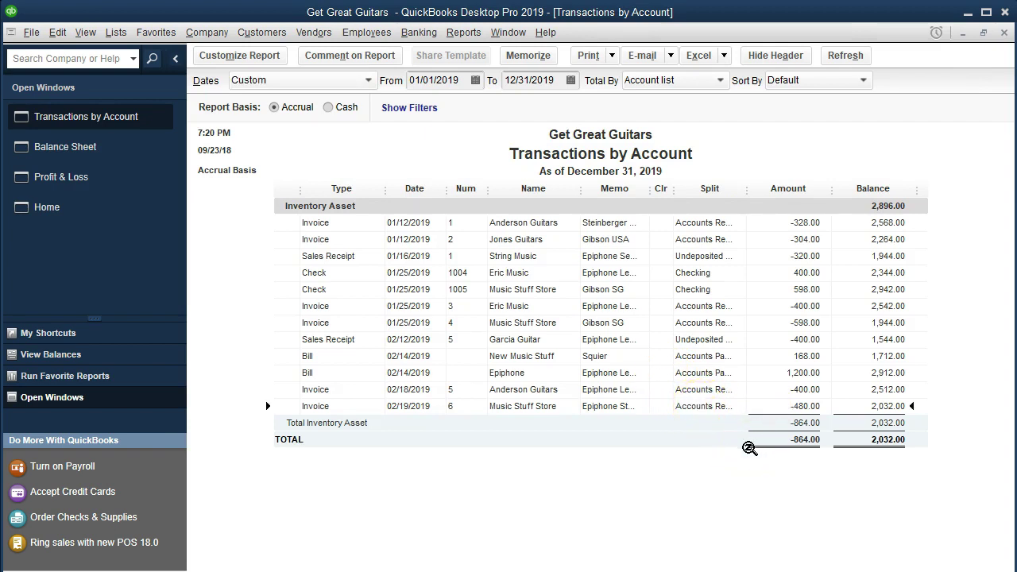
pyautogui.click(766, 410)
pyautogui.doubleClick(766, 410)
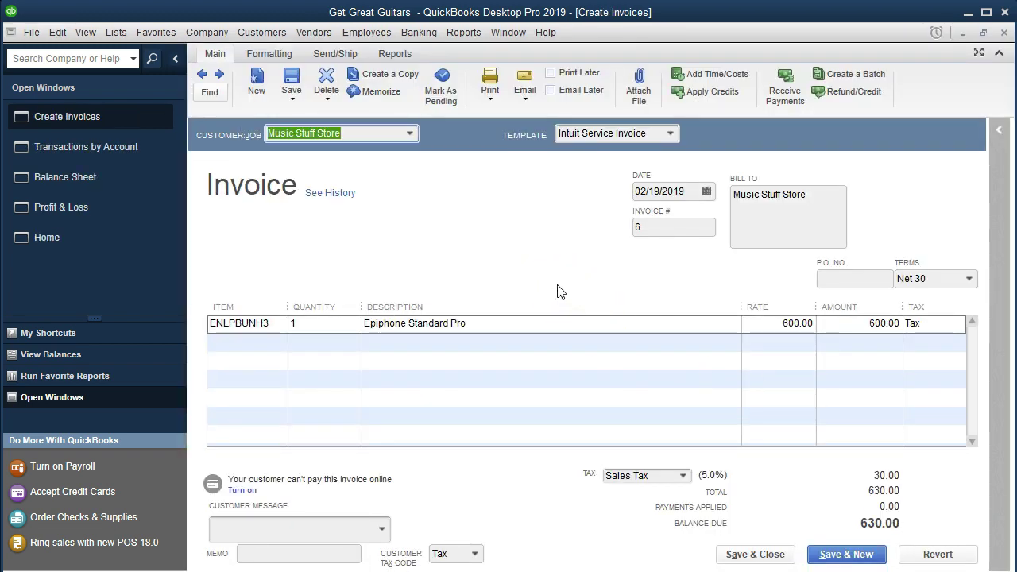
# Open ENLPBUNH3 from the Item List to check its 480.00 cost.
pyautogui.click(116, 32)
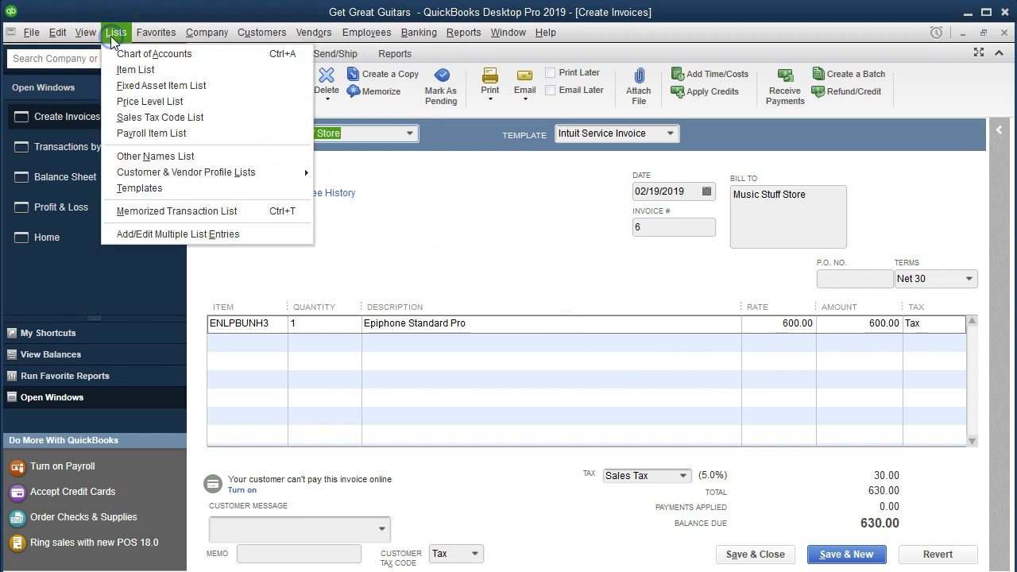
pyautogui.click(123, 71)
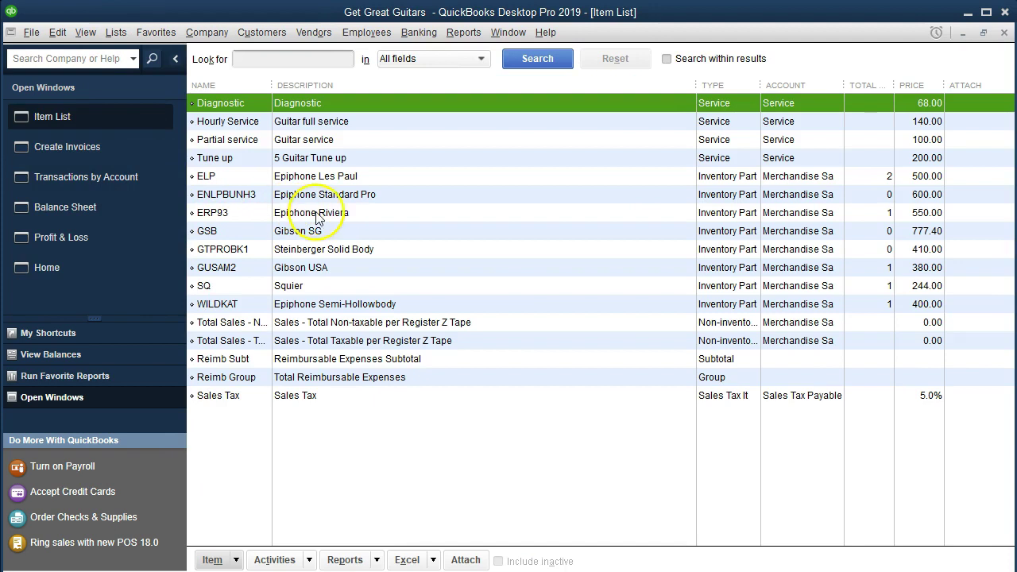
pyautogui.doubleClick(365, 198)
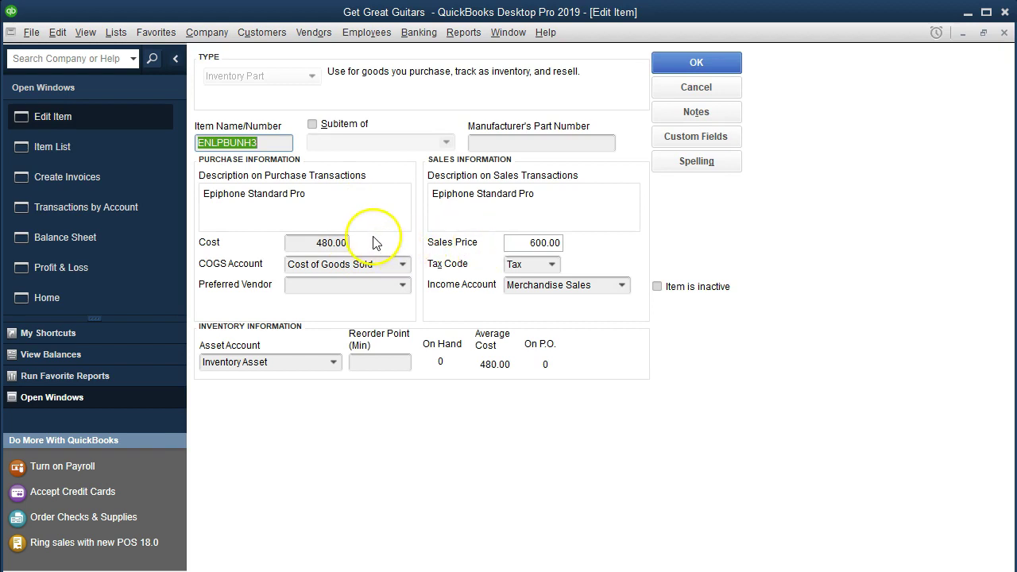
# Close Edit Item, the Item List, the invoice and Transactions by Account.
pyautogui.click(1004, 32)
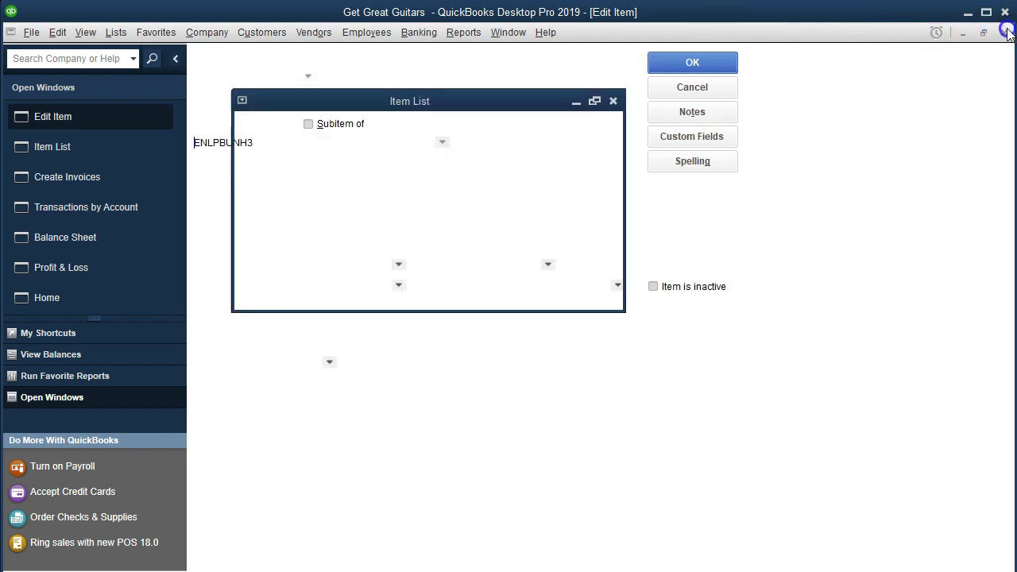
pyautogui.click(1005, 32)
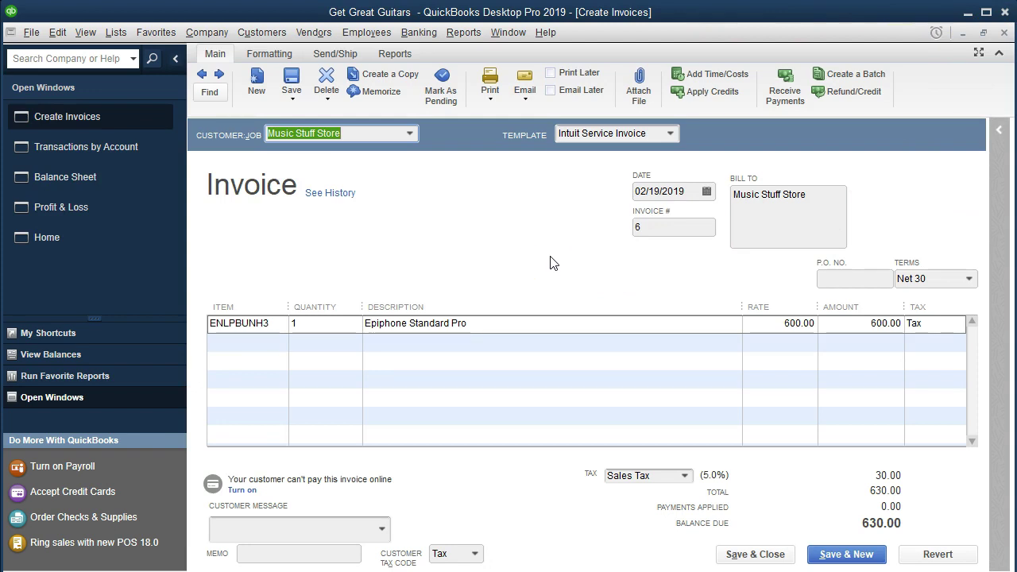
pyautogui.click(1004, 33)
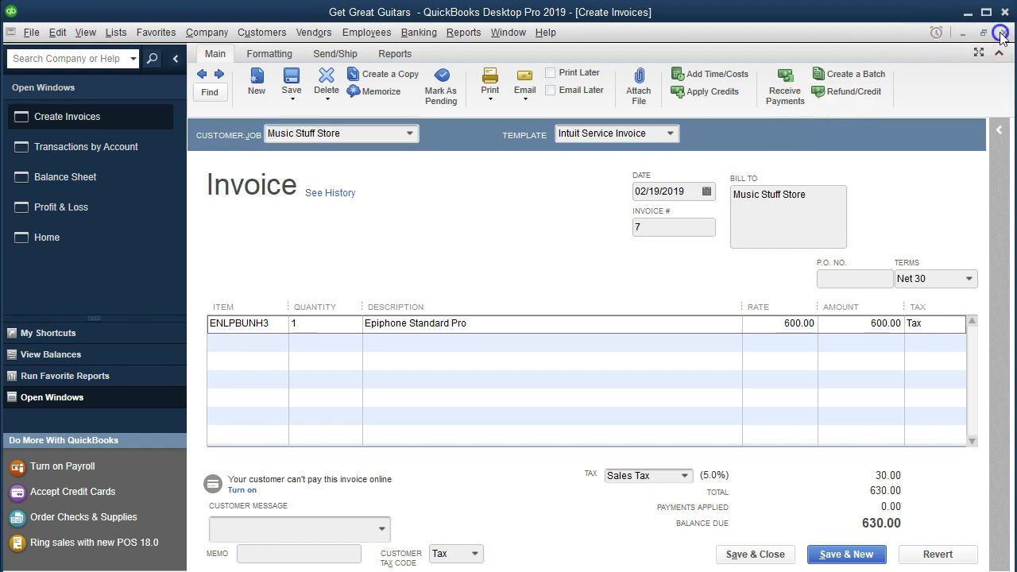
pyautogui.click(1003, 32)
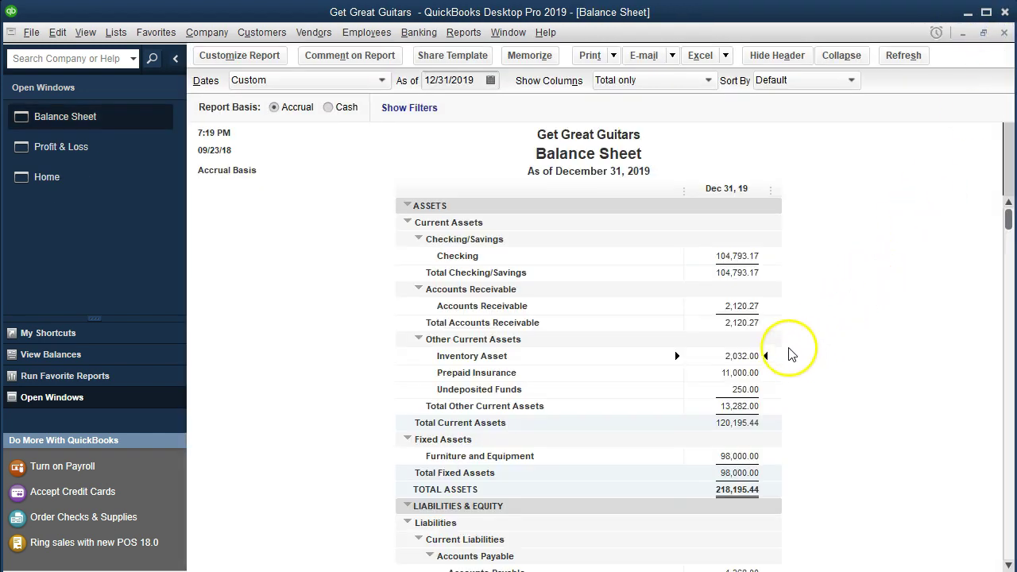
pyautogui.click(129, 157)
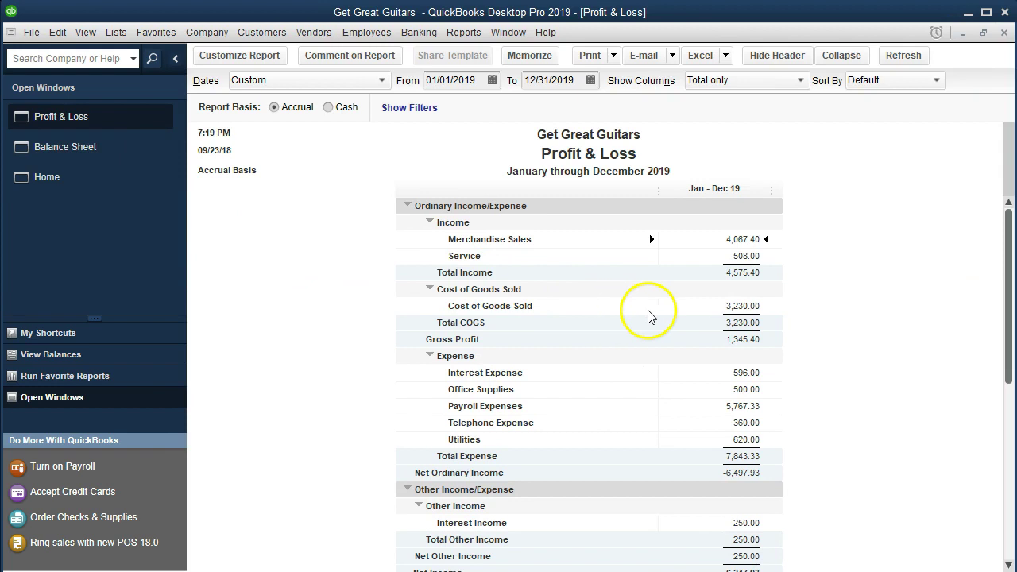
pyautogui.doubleClick(761, 307)
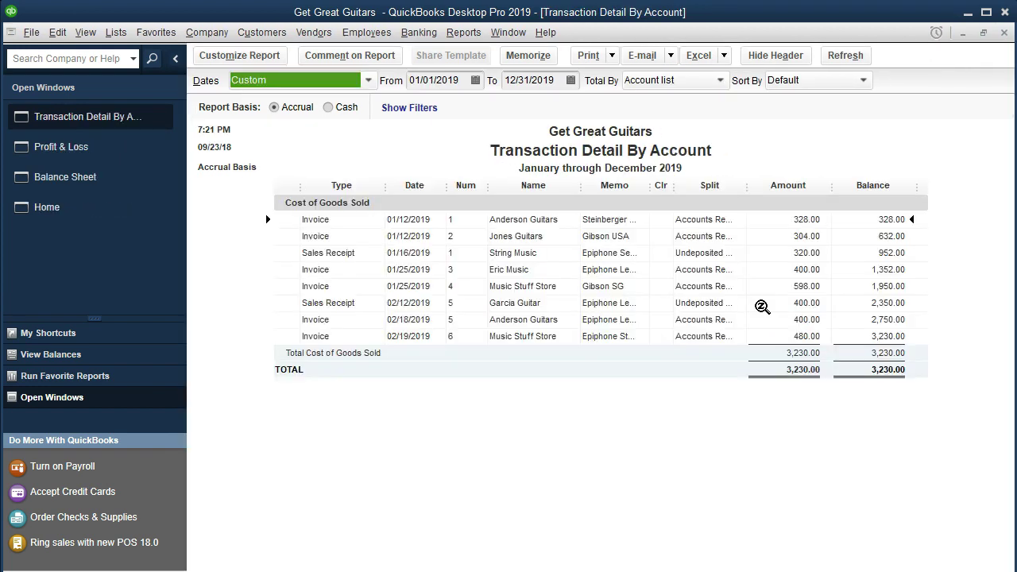
pyautogui.click(786, 342)
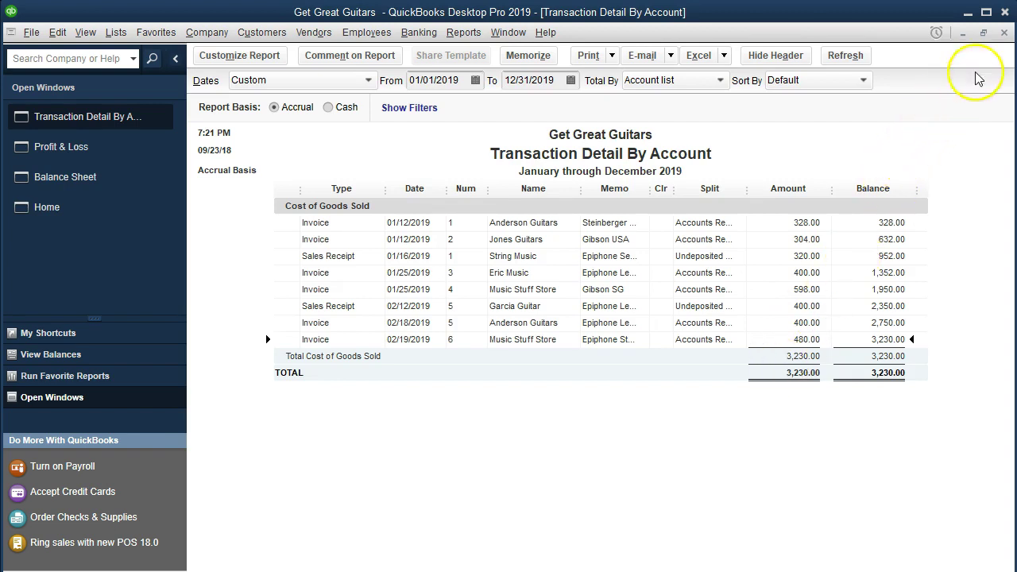
pyautogui.click(1004, 33)
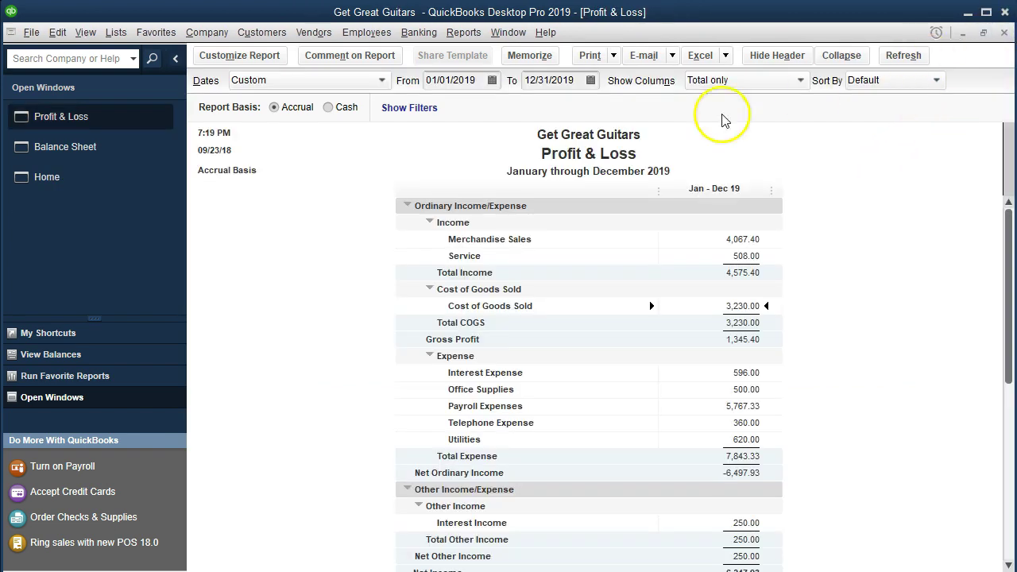
pyautogui.click(108, 159)
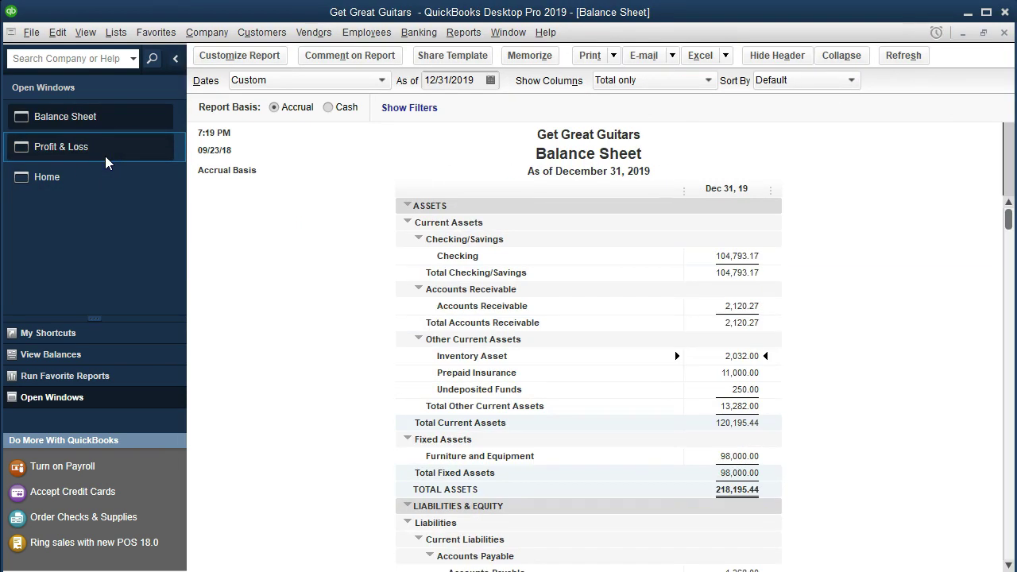
pyautogui.click(104, 117)
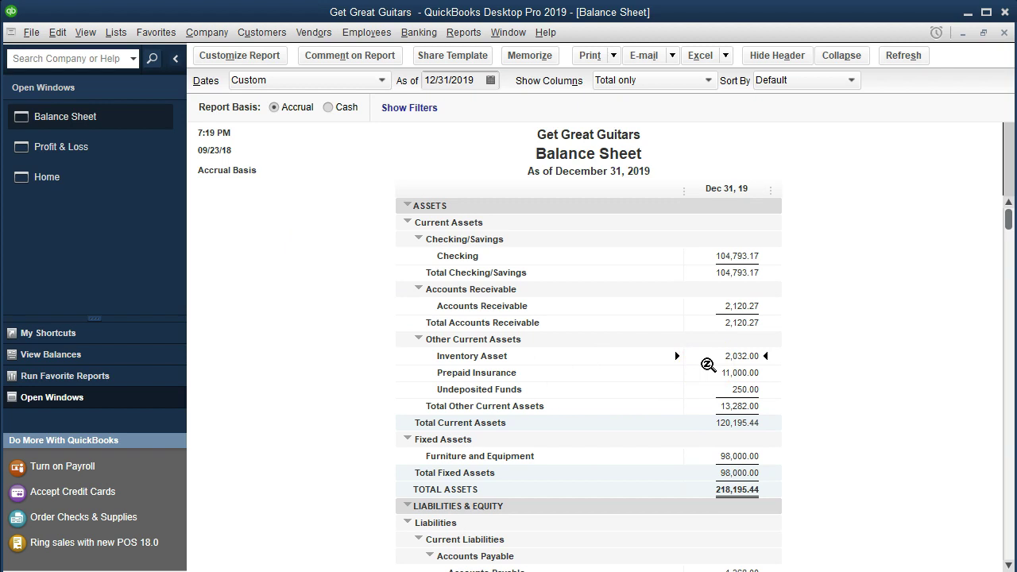
# Run Inventory Valuation Summary as of 12/31/2019 (2,032.00), then switch back to the Balance Sheet.
pyautogui.click(463, 32)
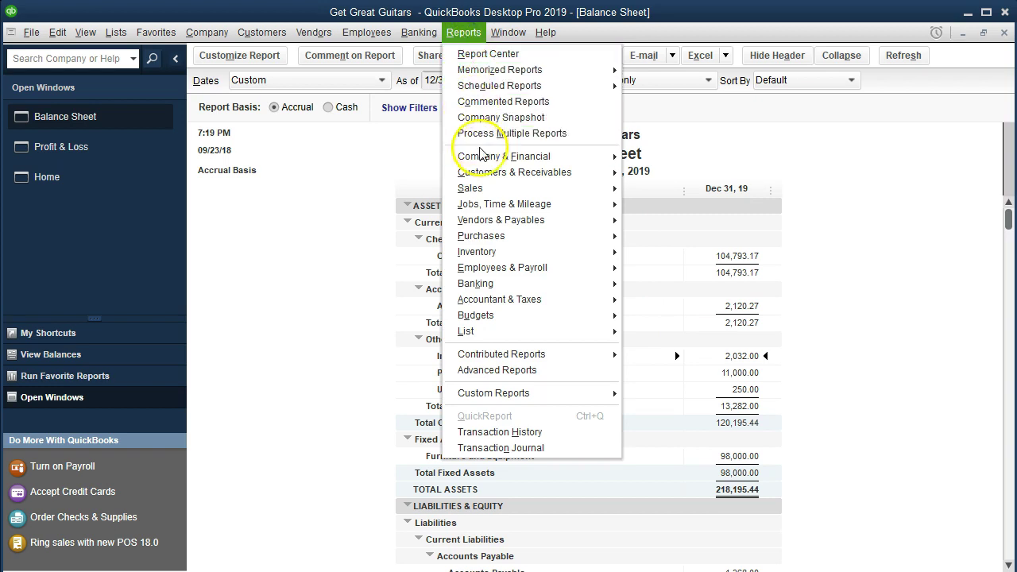
pyautogui.moveTo(556, 252)
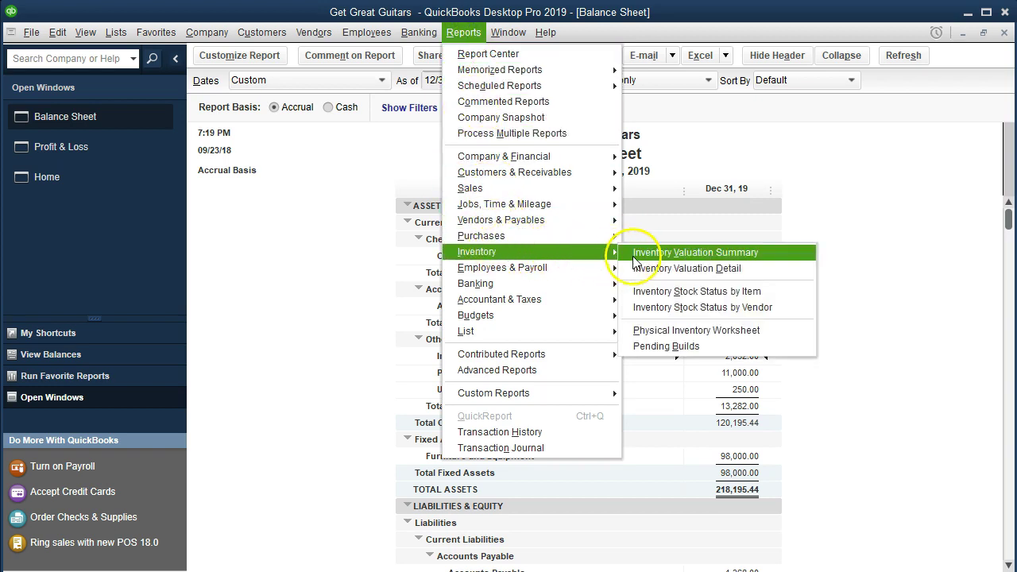
pyautogui.click(696, 252)
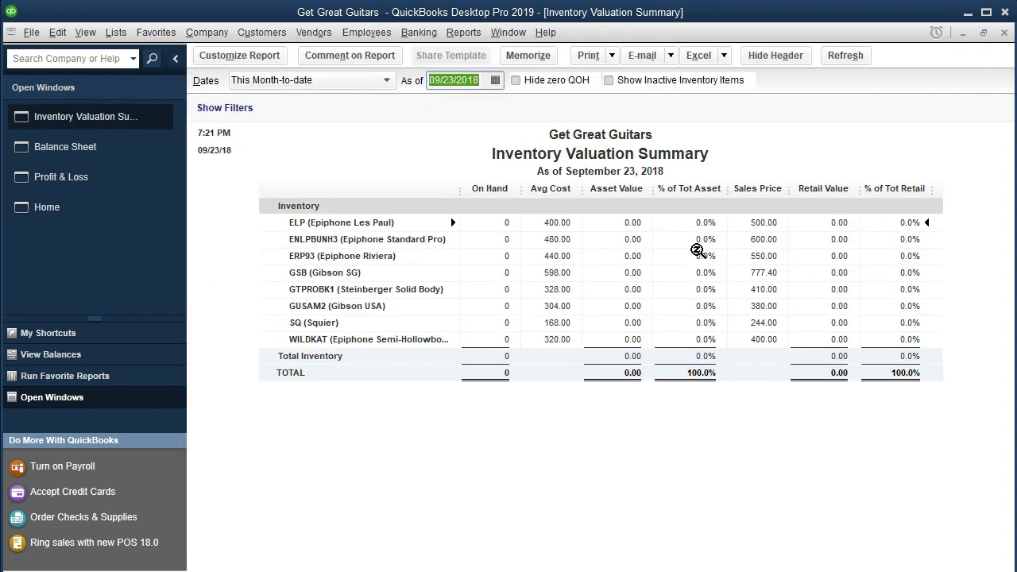
pyautogui.write('12/31/2019')
pyautogui.press('Tab')
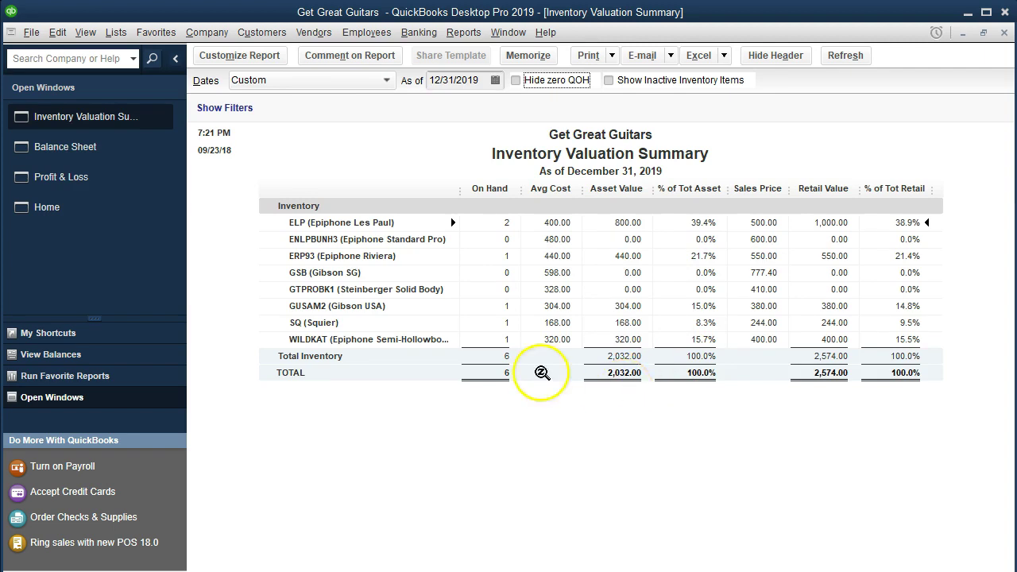
pyautogui.click(107, 151)
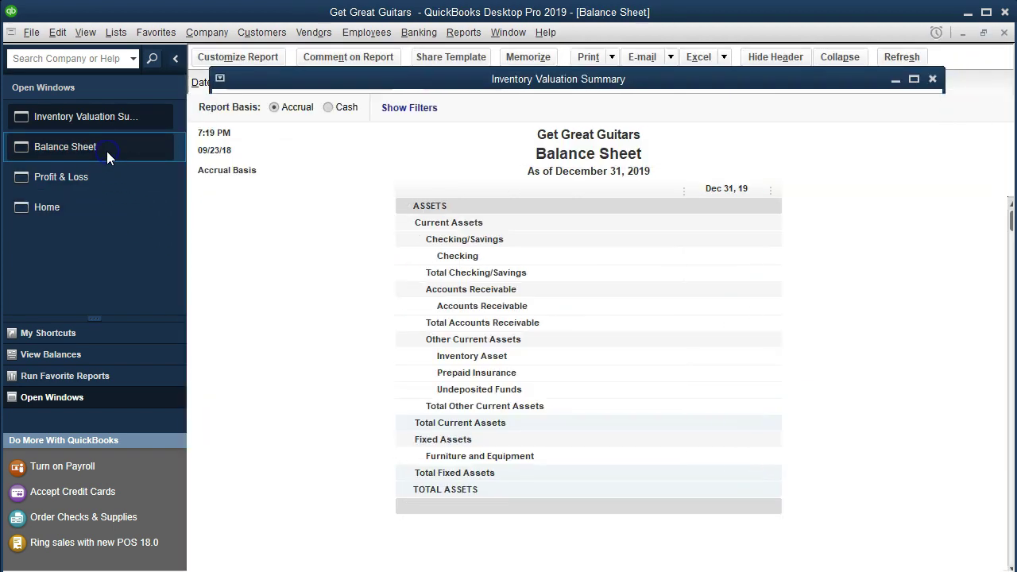
pyautogui.click(716, 306)
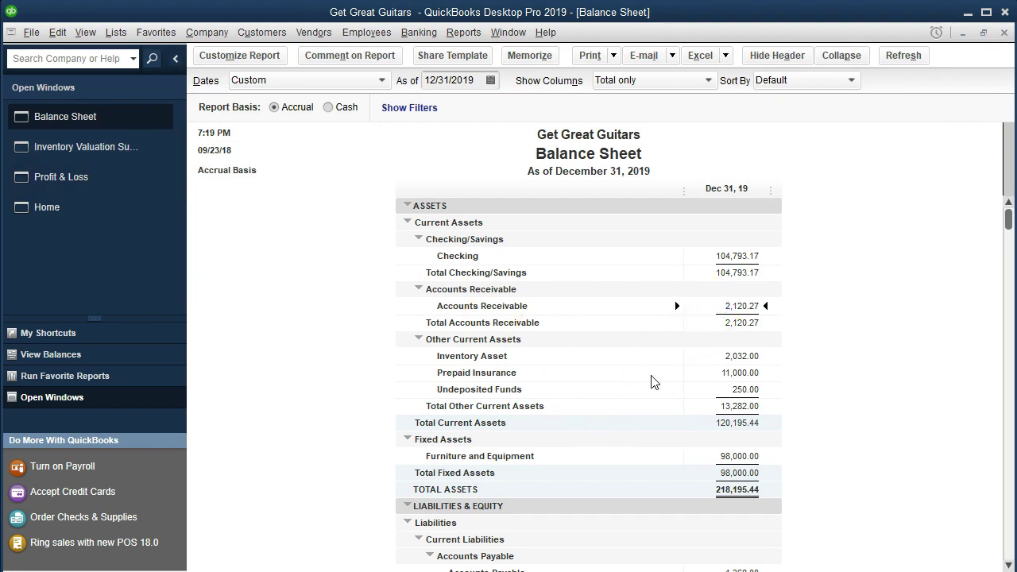
# Run the Customer Balance Detail report, check Music Stuff Store's 02/19/2019 invoice, then return Home.
pyautogui.click(462, 35)
pyautogui.moveTo(508, 174)
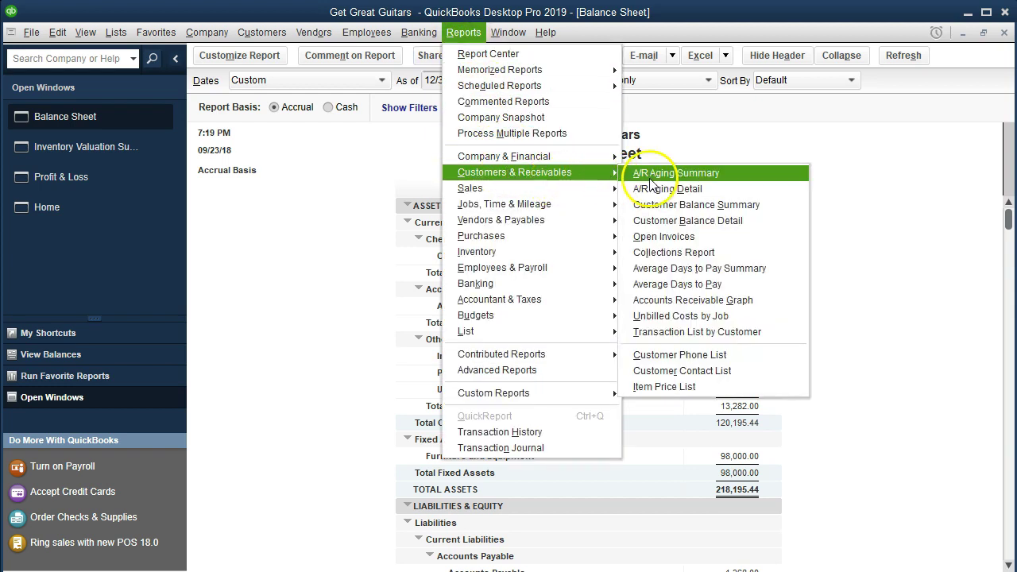
pyautogui.click(668, 220)
pyautogui.scroll(-3, 726, 306)
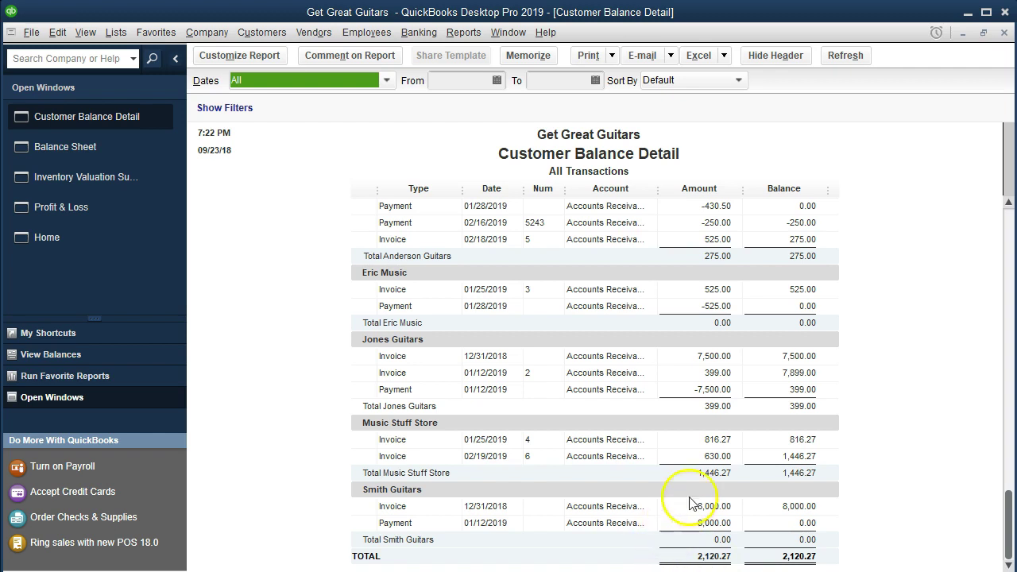
pyautogui.click(691, 456)
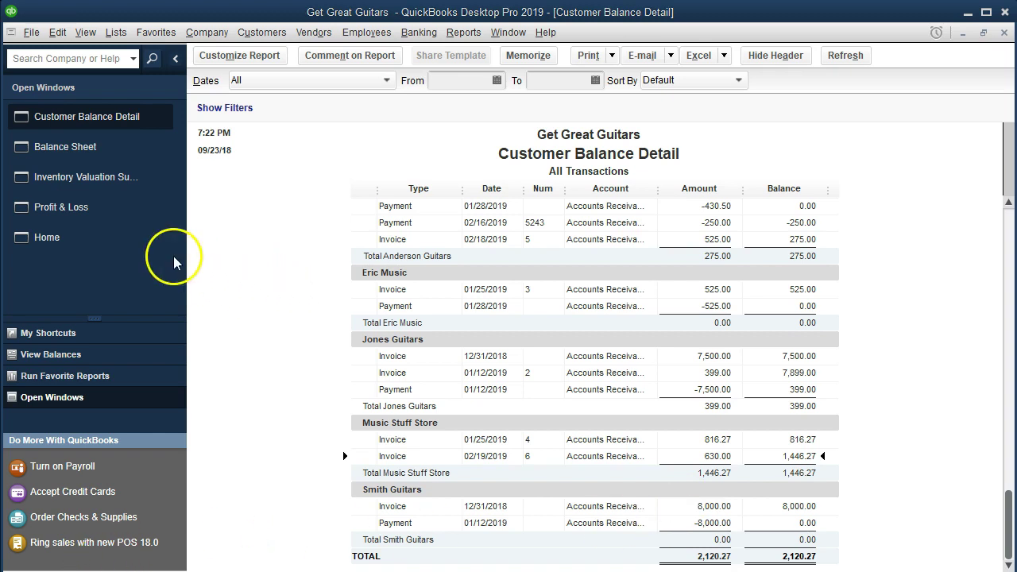
pyautogui.click(70, 237)
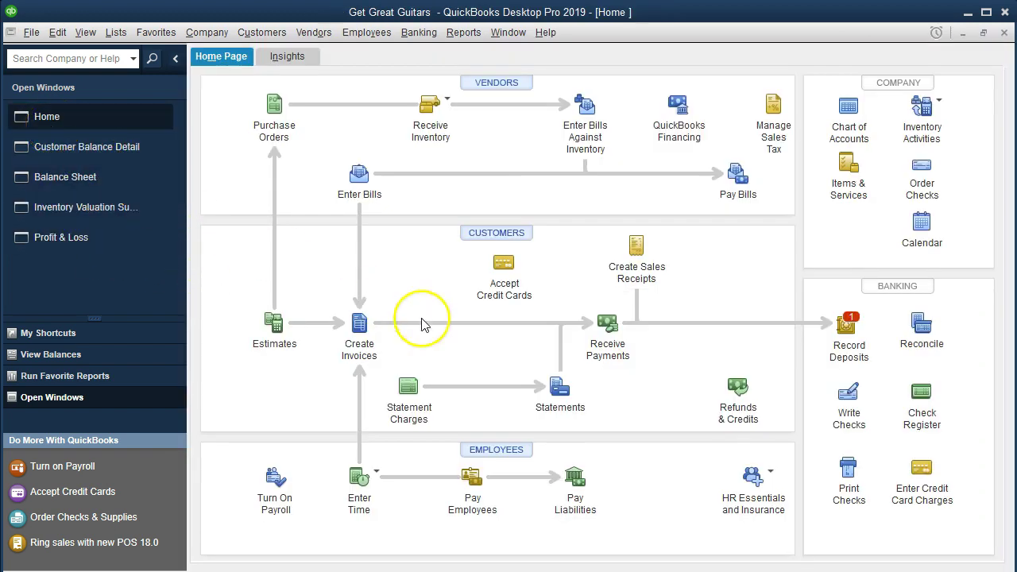
# Start a new invoice for Smith Guitars dated 02/20/2019 as invoice number 7.
pyautogui.click(368, 343)
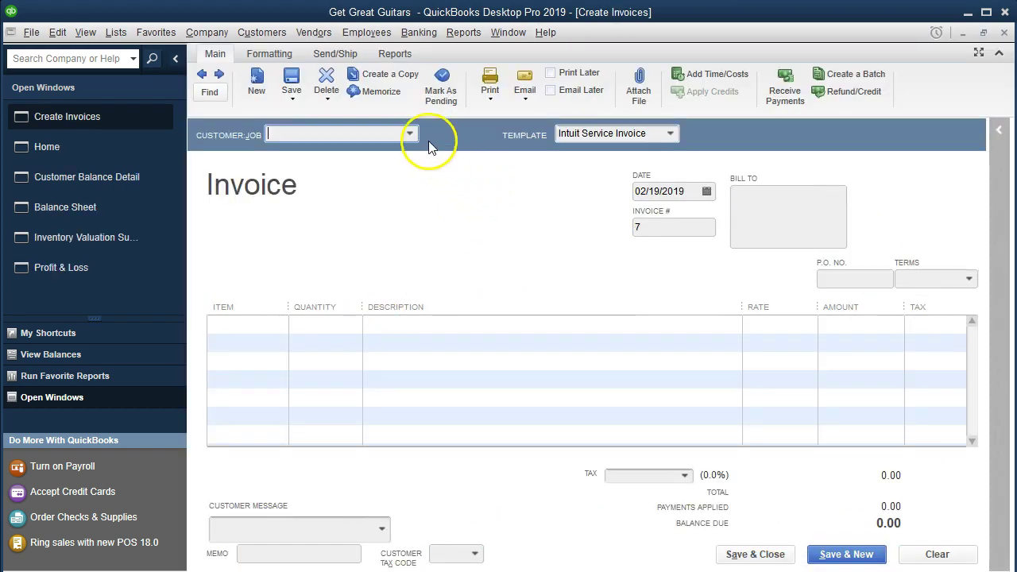
pyautogui.click(411, 134)
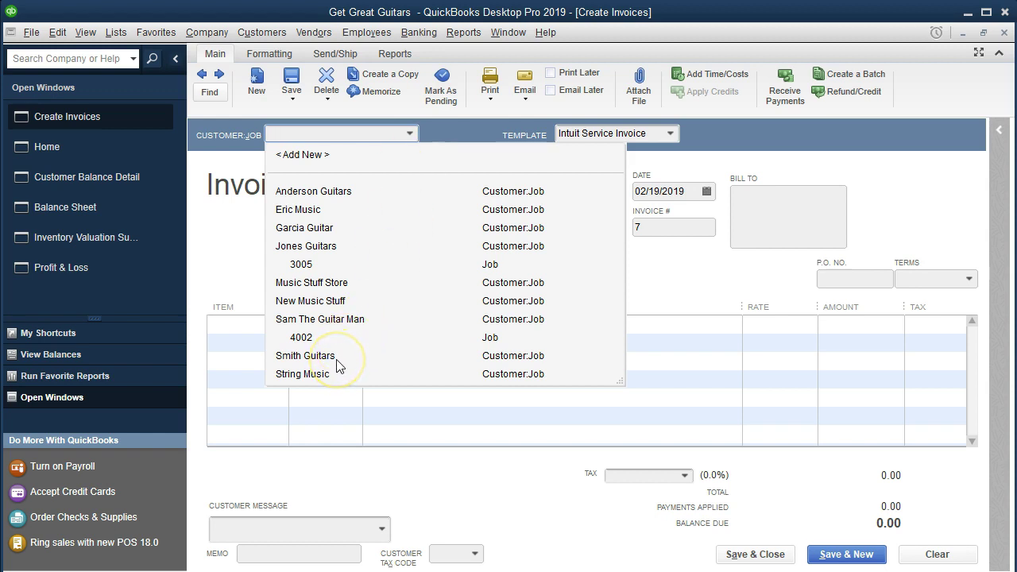
pyautogui.write('Smith Guitars')
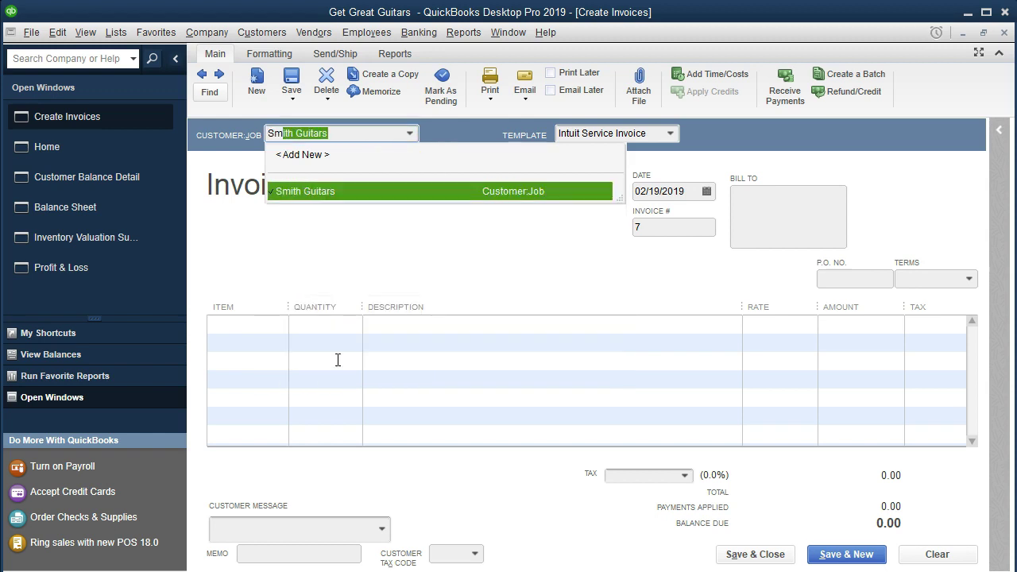
pyautogui.press('Tab')
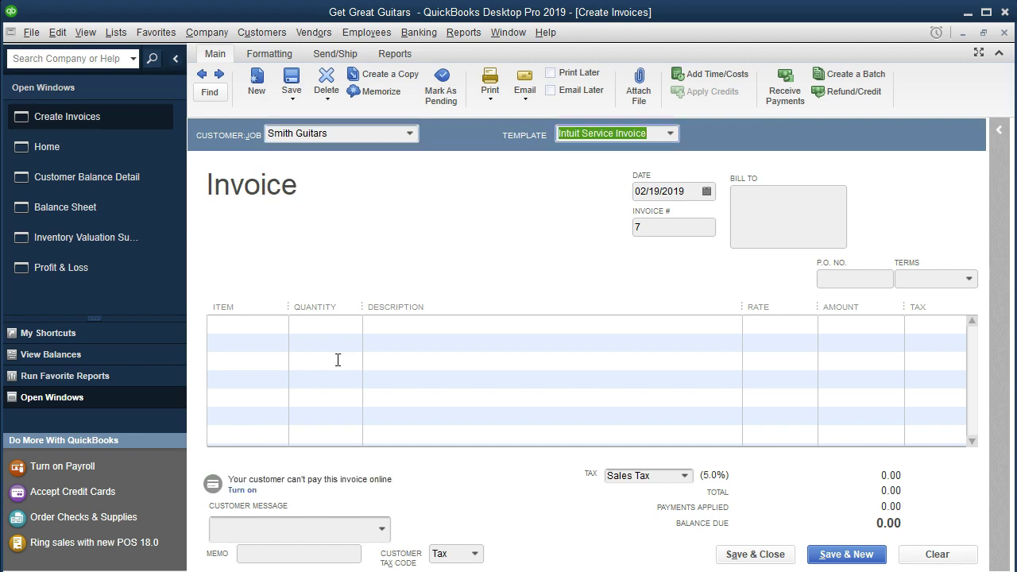
pyautogui.press('Tab')
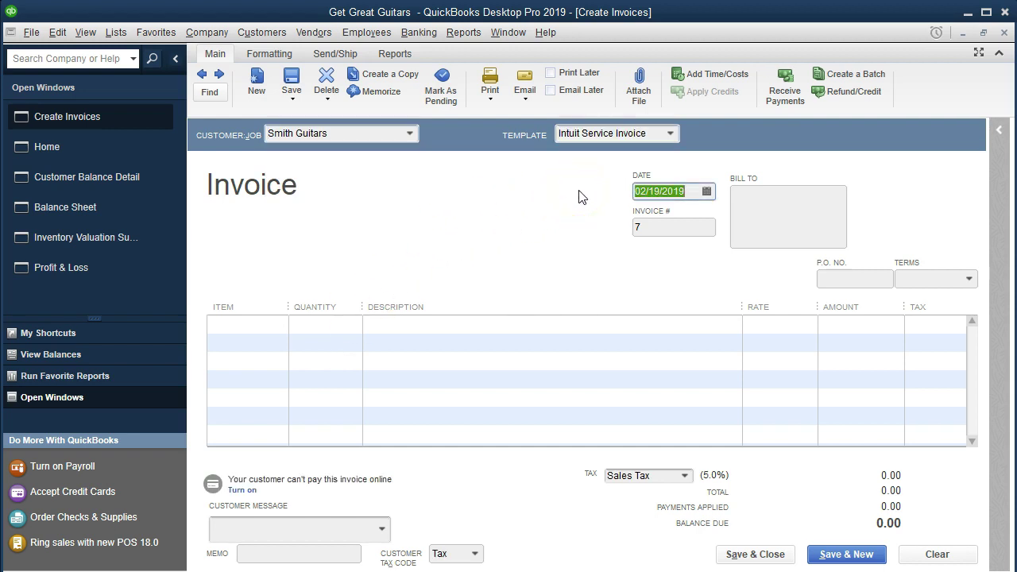
pyautogui.press('Tab')
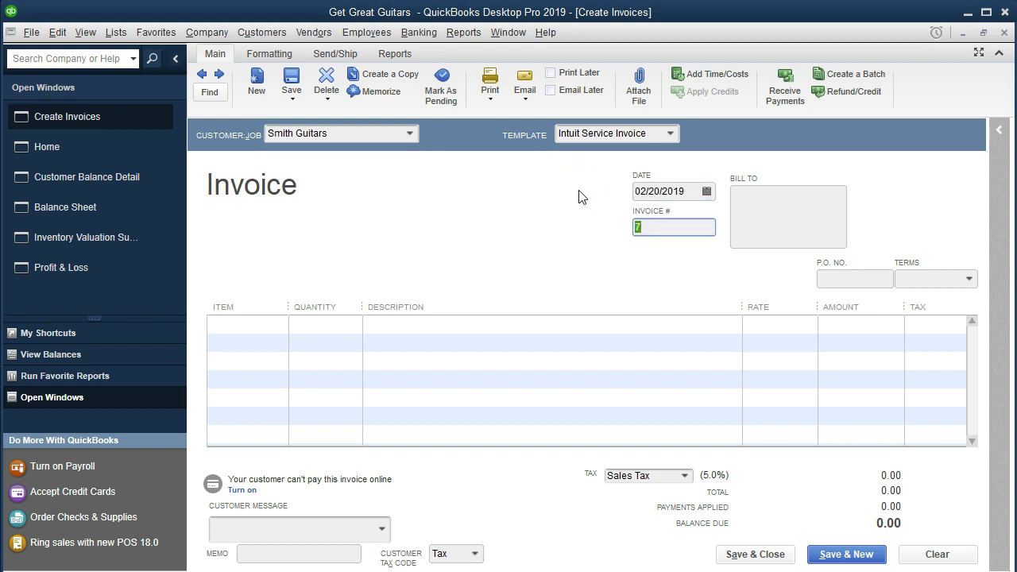
pyautogui.press('Tab')
pyautogui.press('Tab')
pyautogui.press('Tab')
pyautogui.press('Tab')
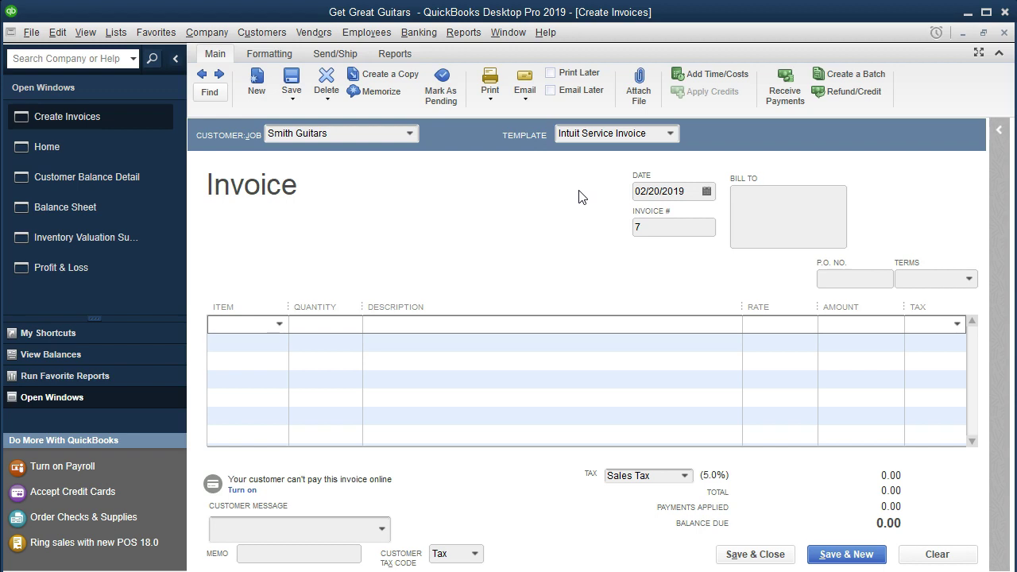
# Add a line for one WILDKAT Epiphone Semi-Hollowbody at 400.00.
pyautogui.click(280, 324)
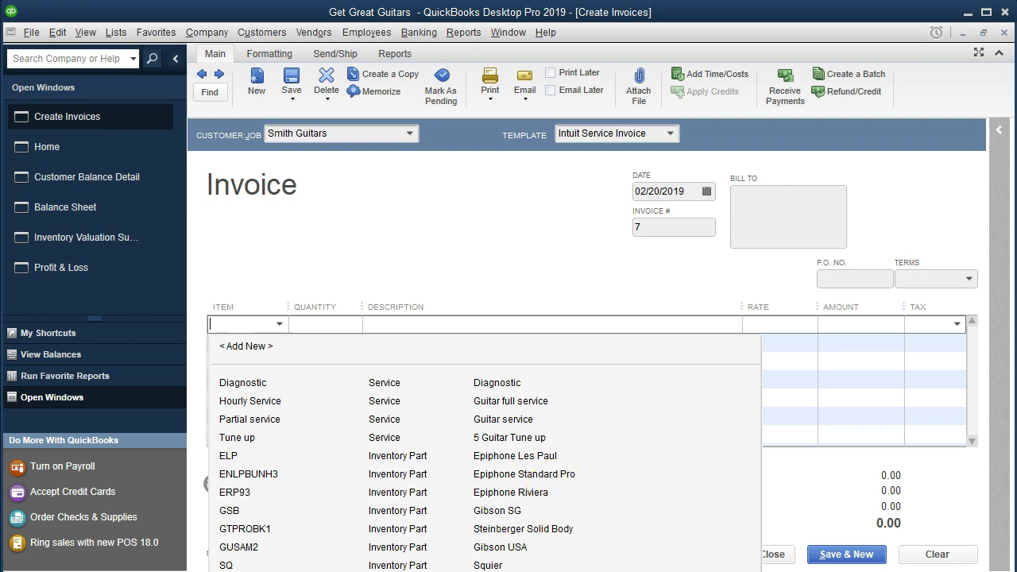
pyautogui.write('WILDKAT')
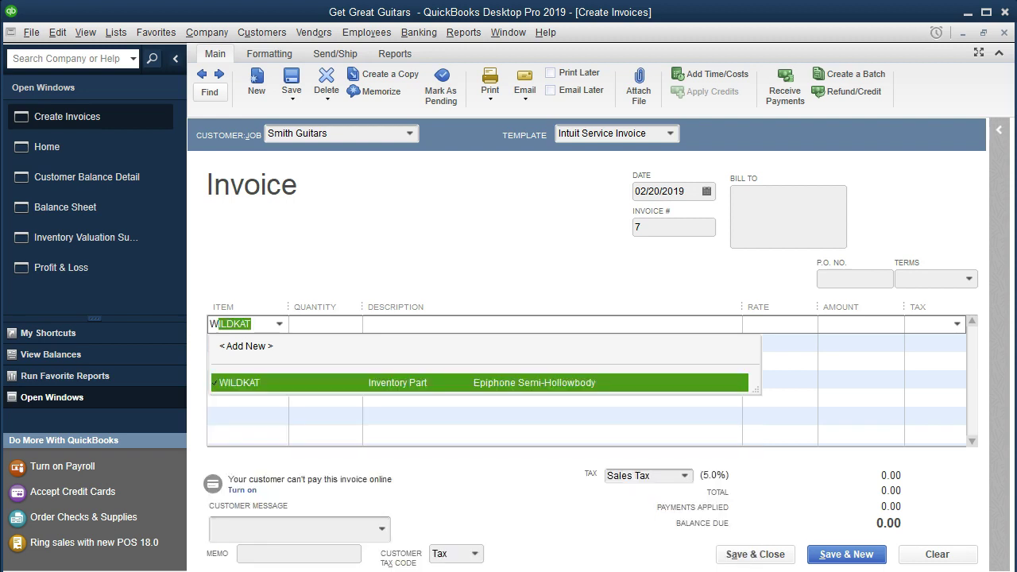
pyautogui.press('Tab')
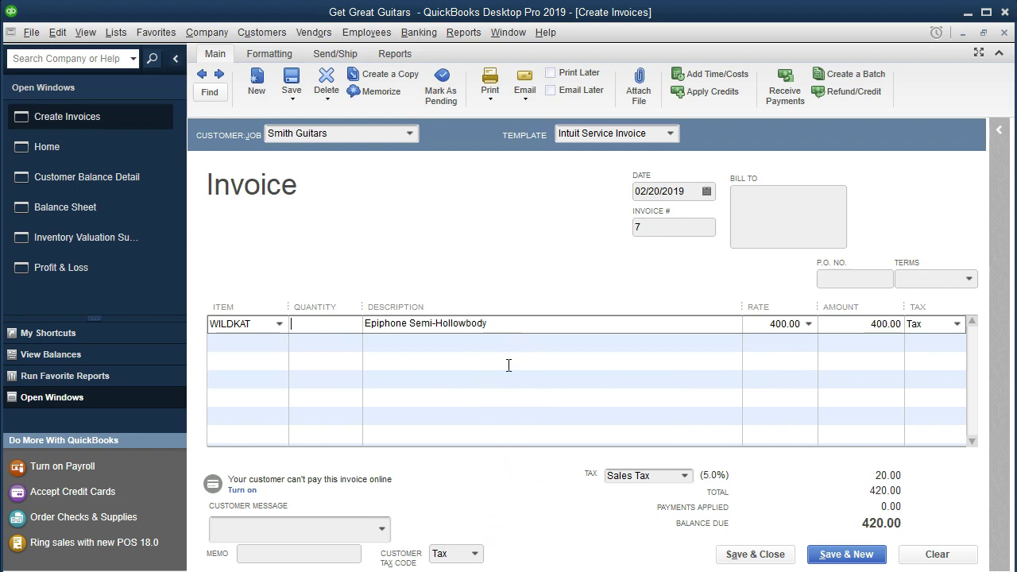
pyautogui.press('Tab')
pyautogui.press('Tab')
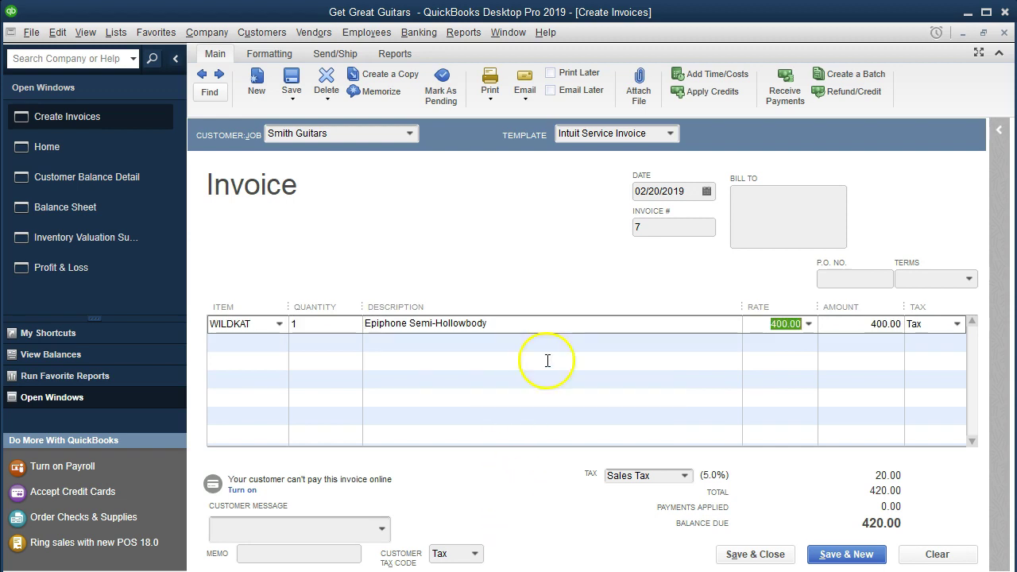
pyautogui.press('Tab')
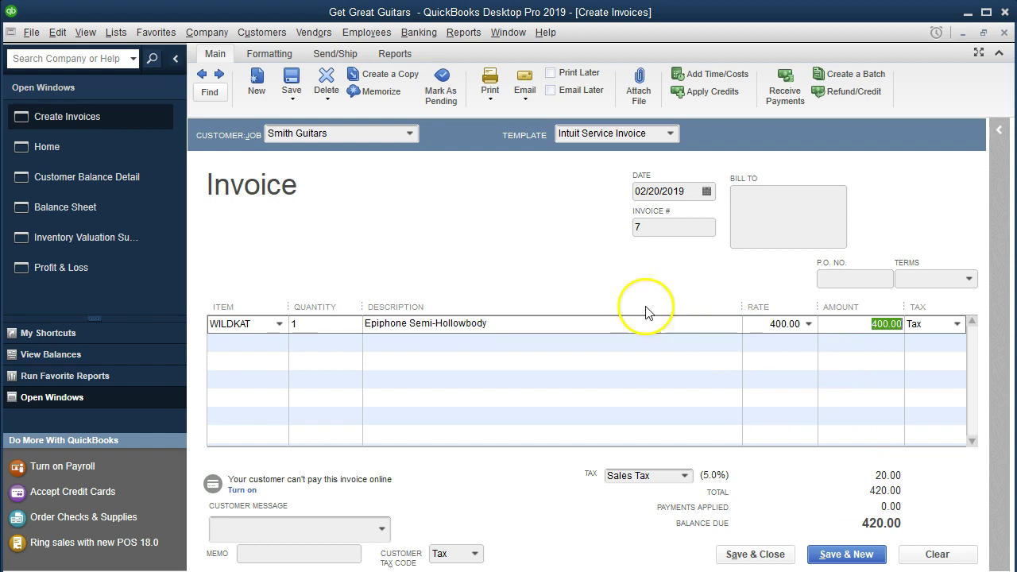
pyautogui.click(111, 34)
pyautogui.click(147, 53)
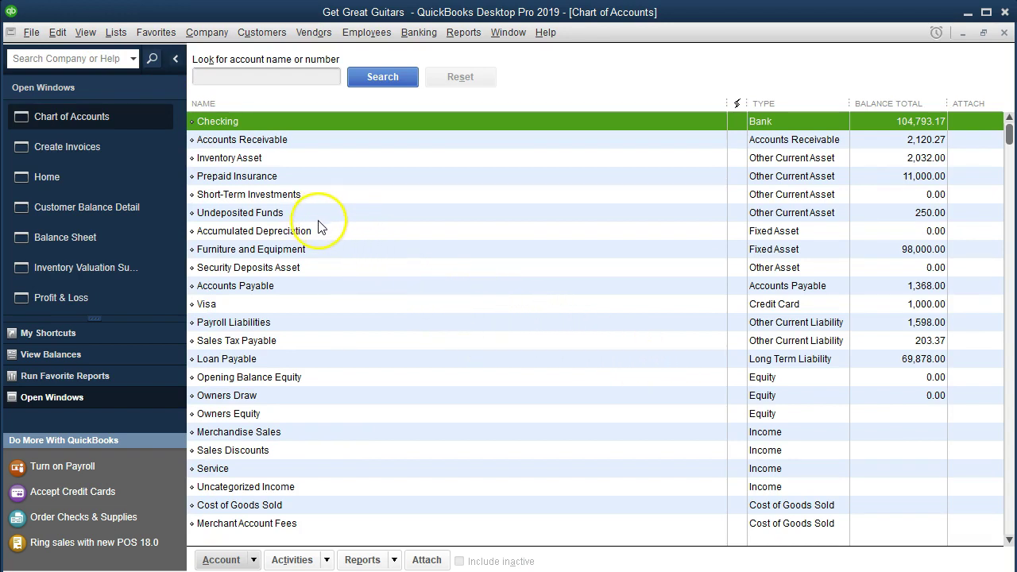
pyautogui.click(1004, 32)
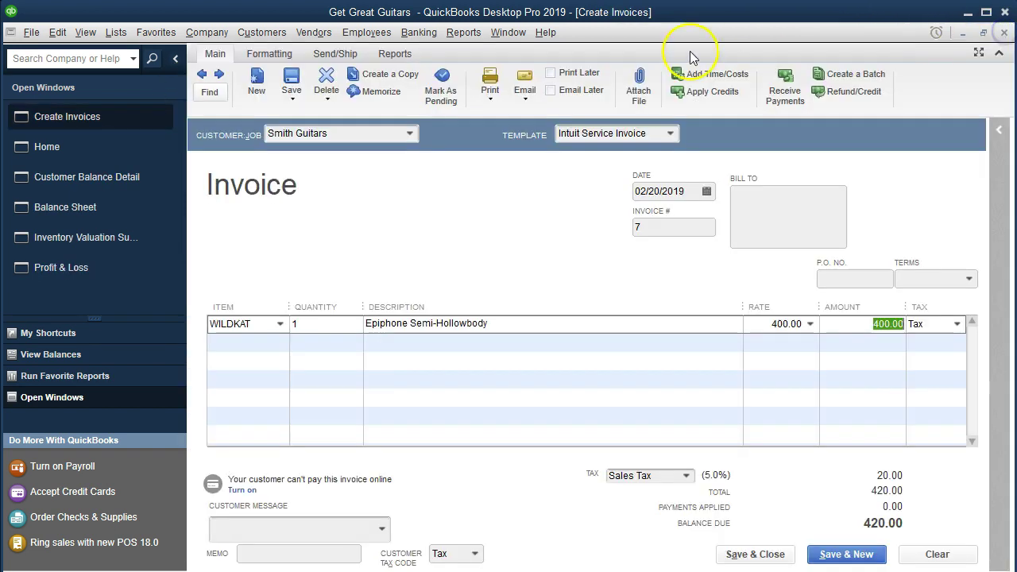
pyautogui.click(116, 32)
pyautogui.click(149, 74)
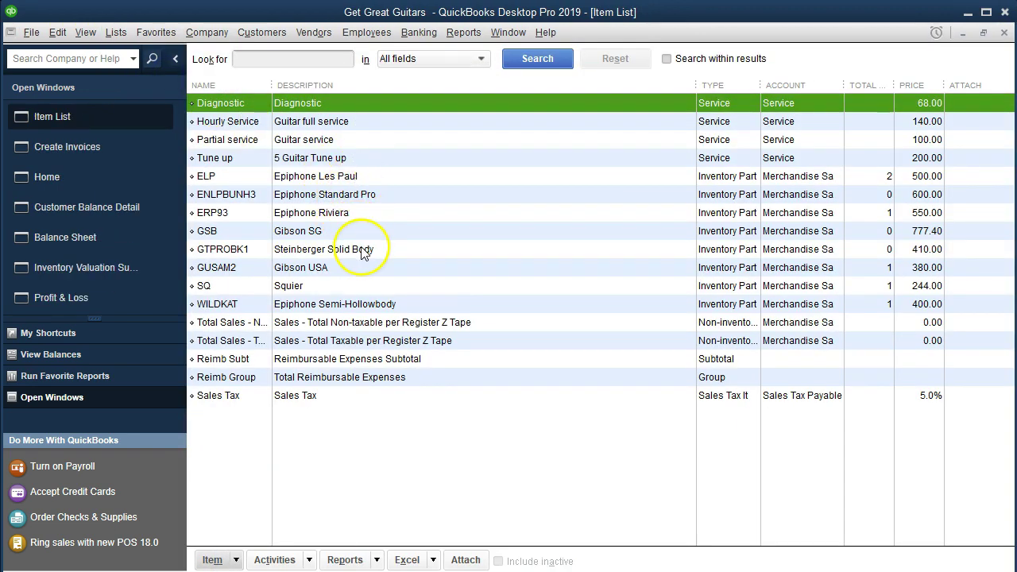
pyautogui.doubleClick(369, 306)
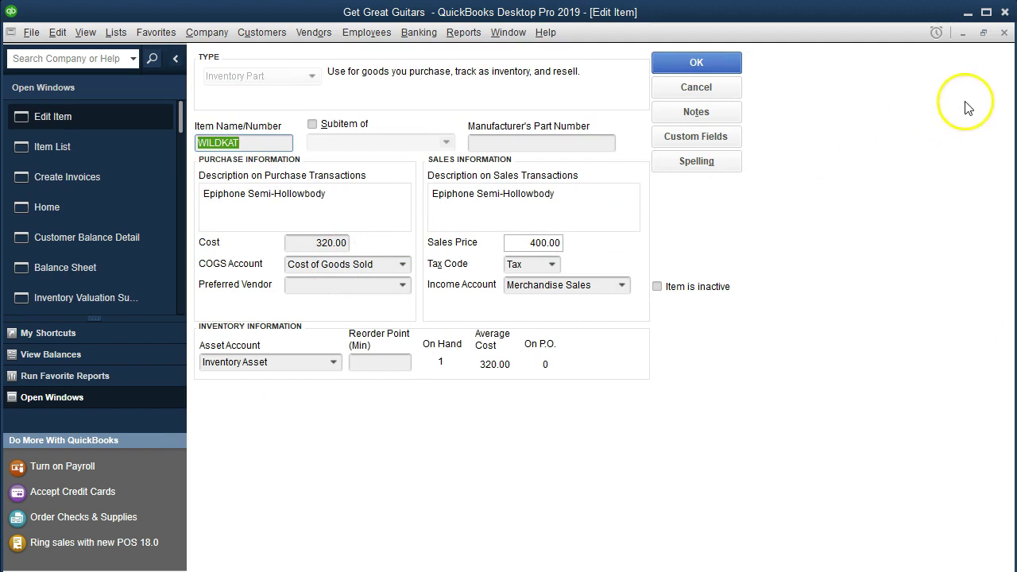
pyautogui.click(1003, 33)
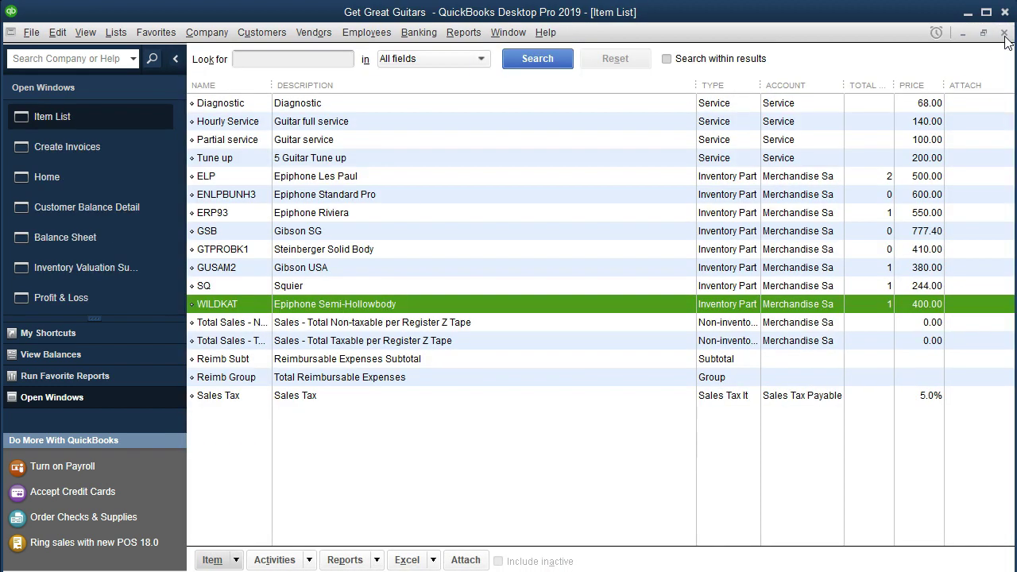
pyautogui.click(1003, 33)
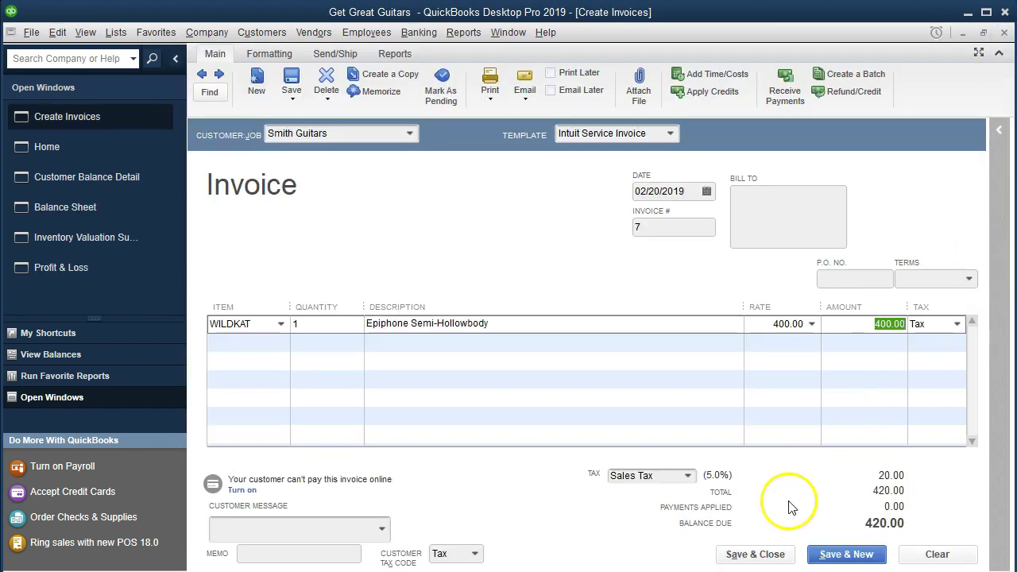
# Save invoice 7 and trace Balance Sheet Accounts Receivable of 2,540.27 back to it.
pyautogui.click(774, 561)
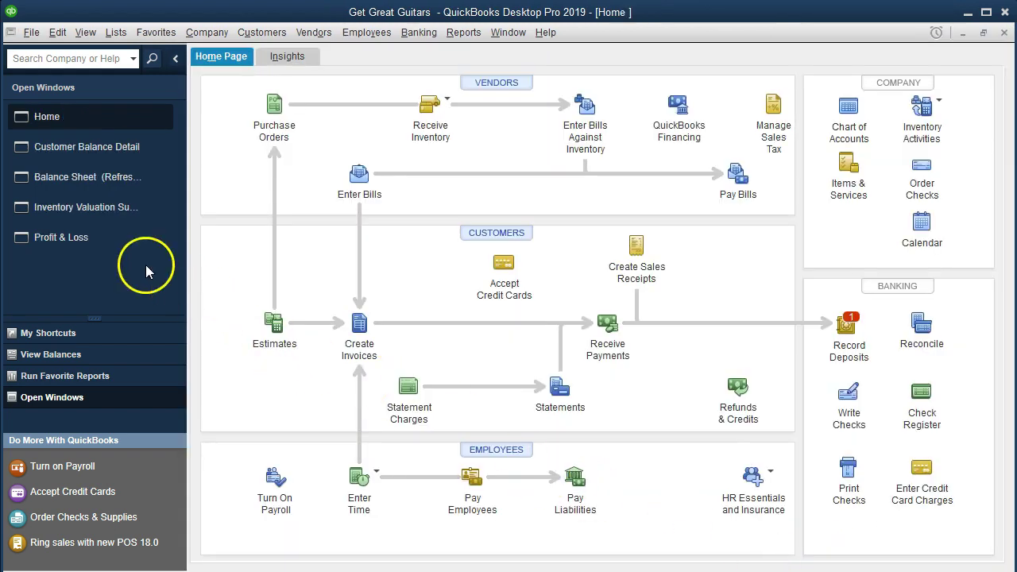
pyautogui.click(78, 183)
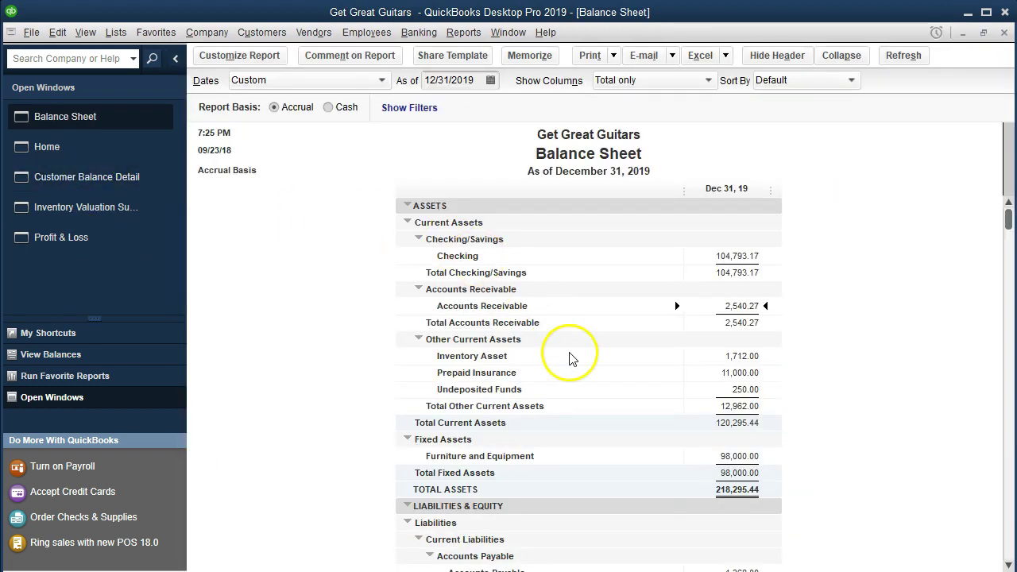
pyautogui.doubleClick(744, 305)
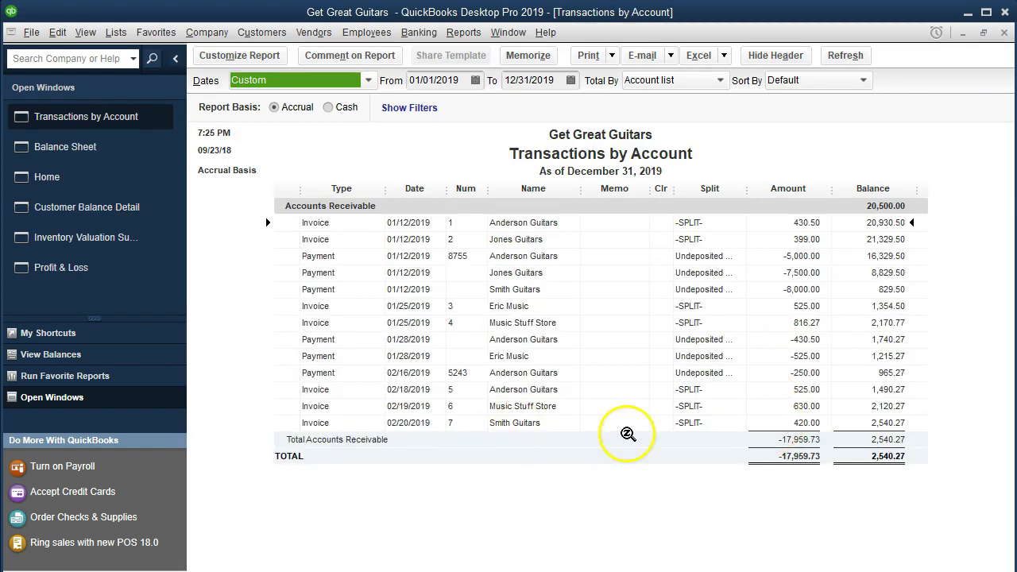
pyautogui.doubleClick(778, 422)
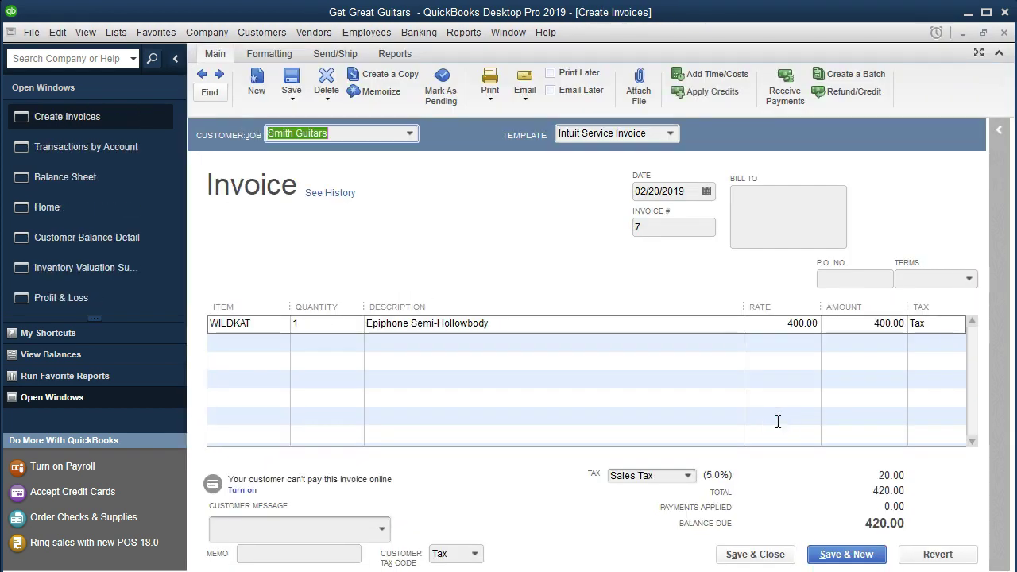
pyautogui.click(843, 552)
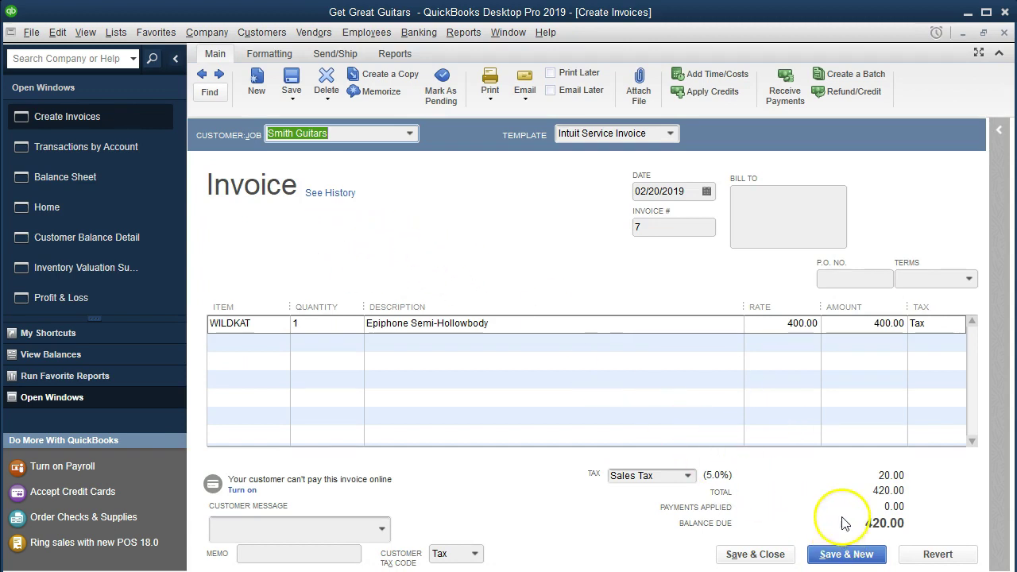
pyautogui.click(1005, 32)
pyautogui.click(1005, 33)
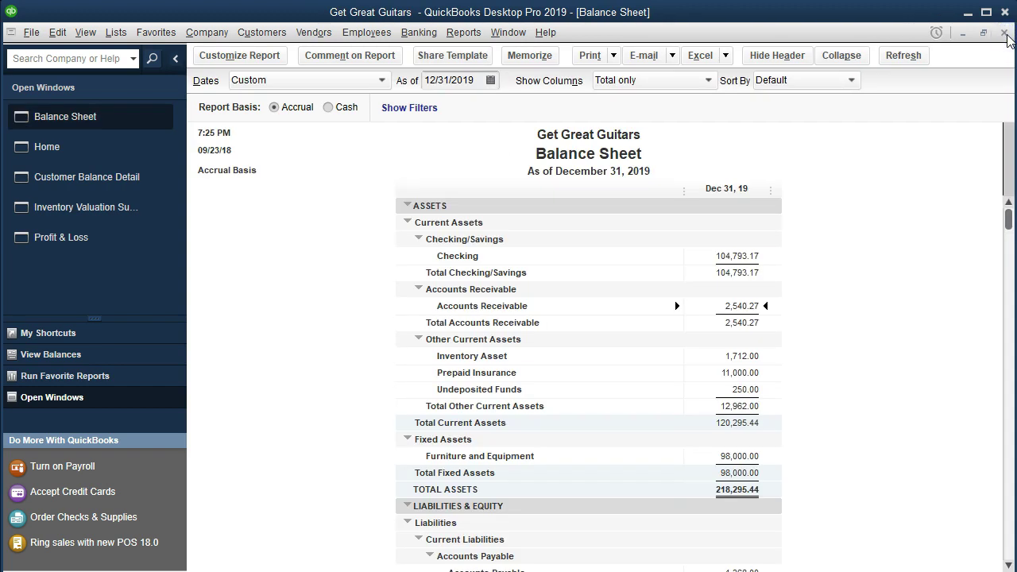
# Drill into Profit & Loss Merchandise Sales (4,467.40) to invoice 7's 400.00, then return to the Balance Sheet.
pyautogui.click(85, 240)
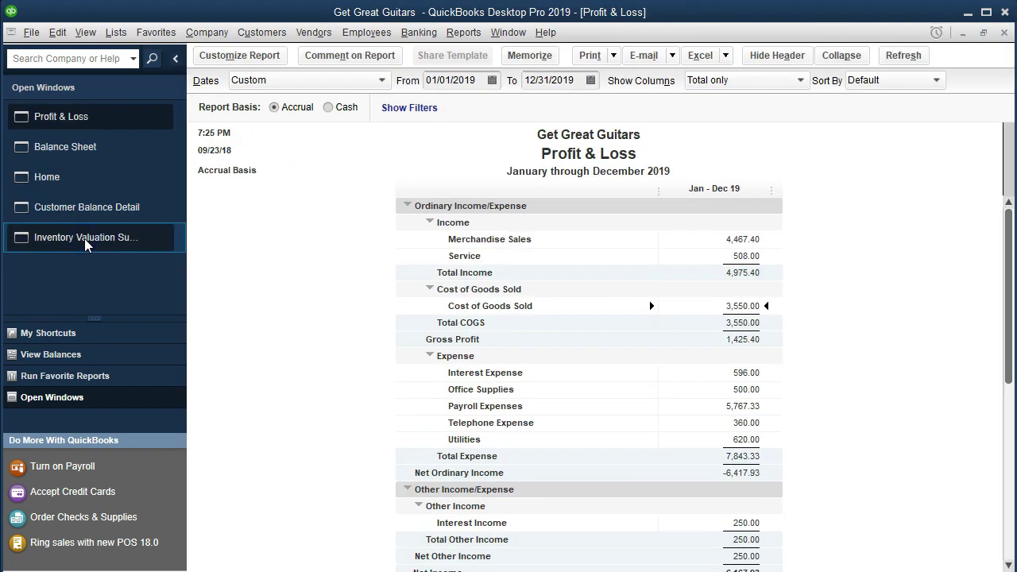
pyautogui.doubleClick(713, 239)
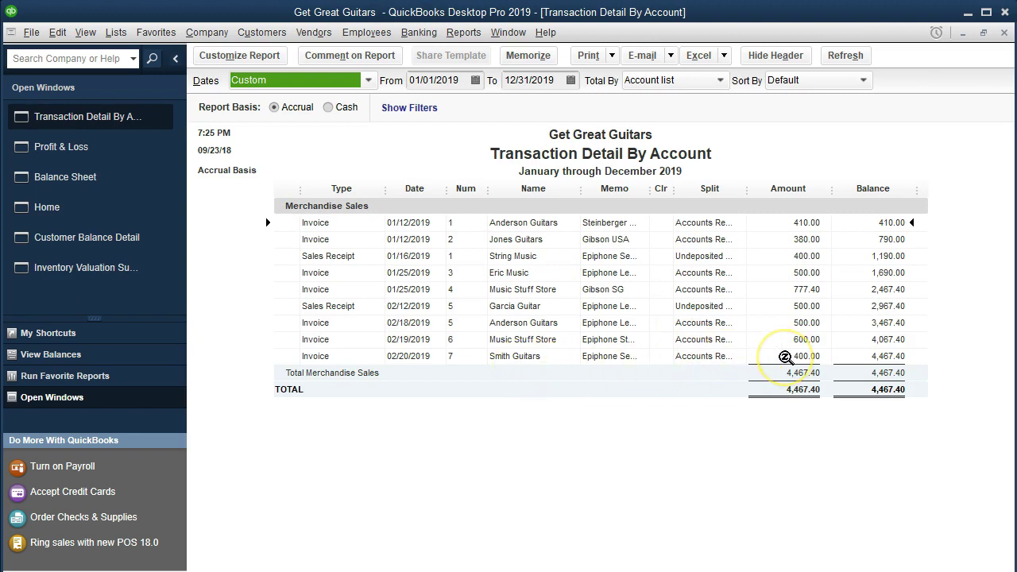
pyautogui.doubleClick(785, 357)
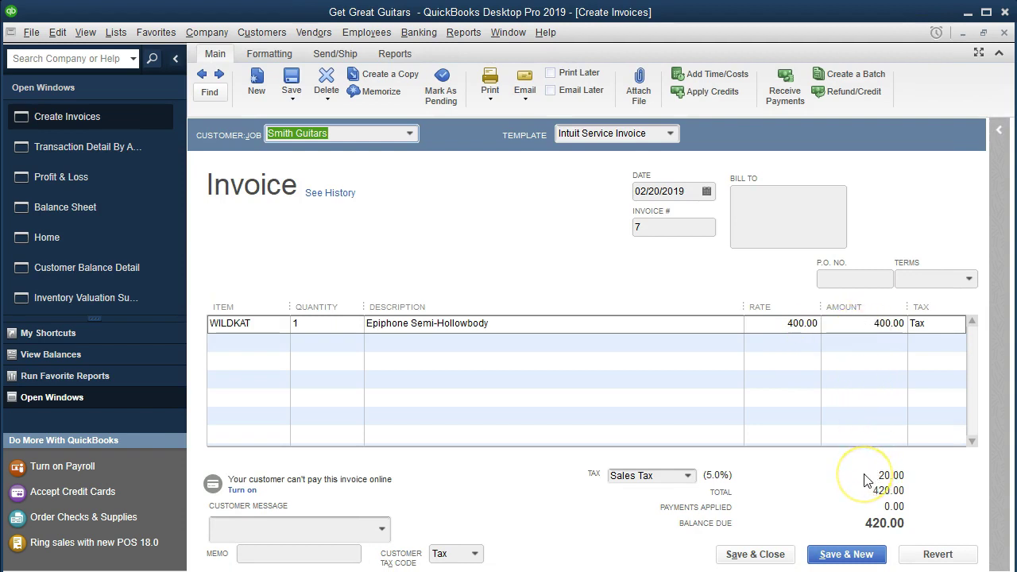
pyautogui.click(1005, 34)
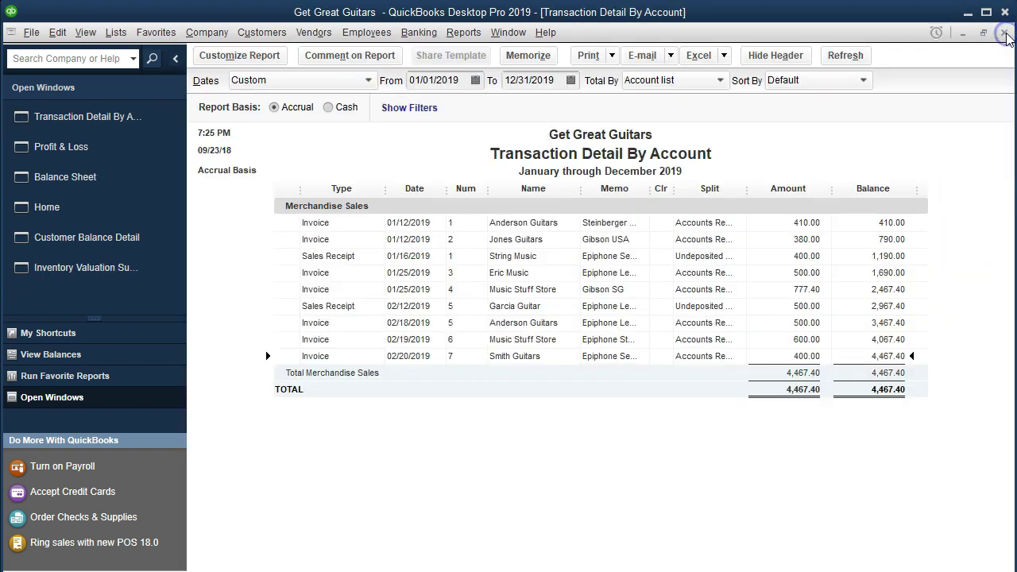
pyautogui.click(1005, 34)
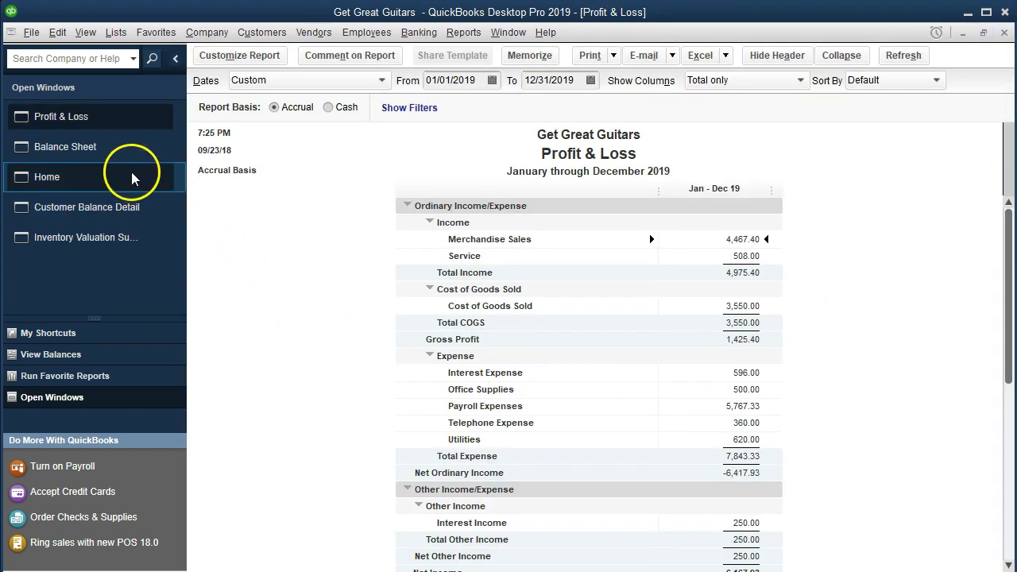
pyautogui.click(118, 153)
pyautogui.scroll(-5, 336, 345)
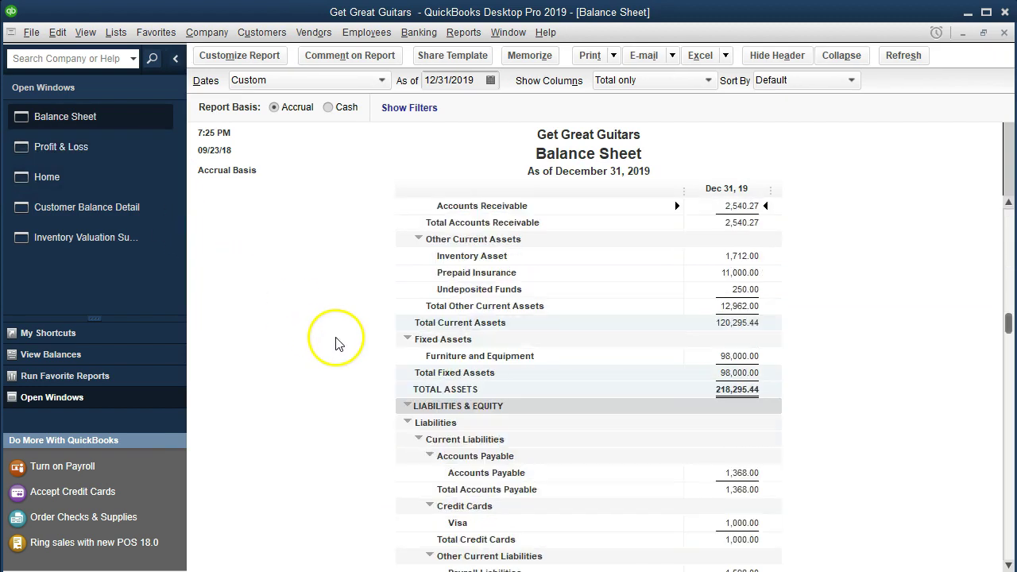
pyautogui.scroll(-1, 338, 343)
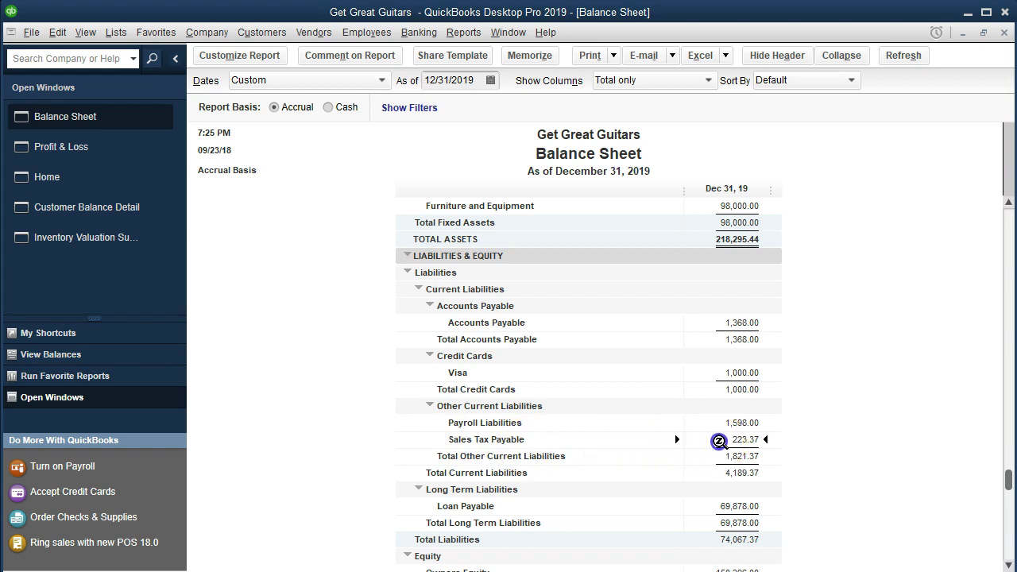
pyautogui.doubleClick(719, 442)
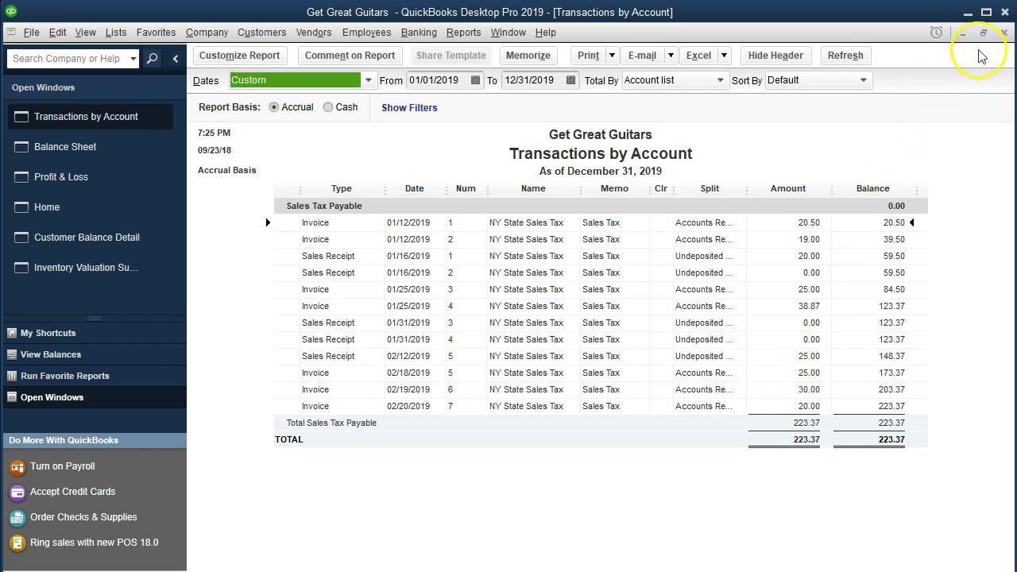
pyautogui.click(1005, 32)
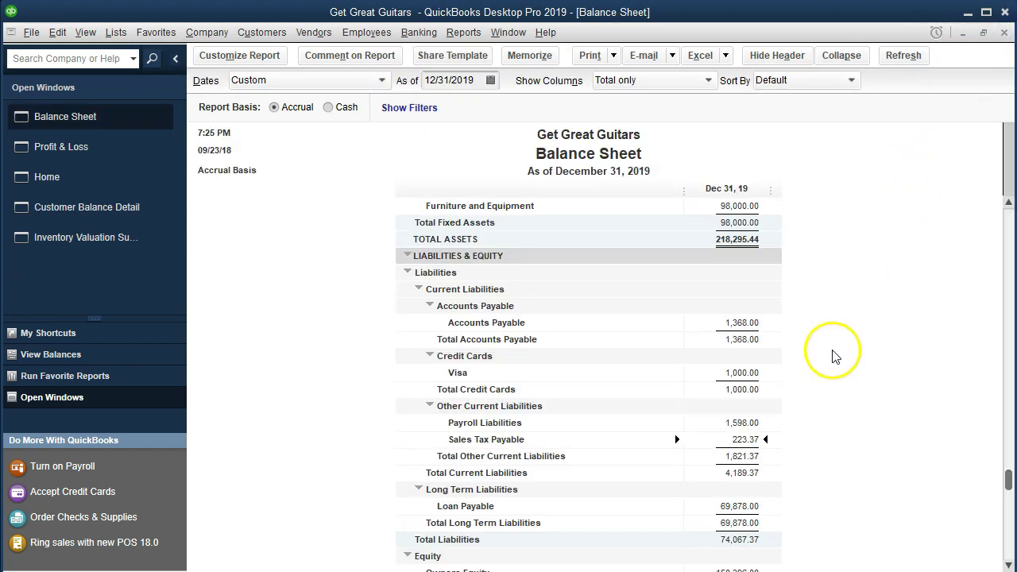
pyautogui.scroll(3, 834, 355)
pyautogui.scroll(1, 834, 355)
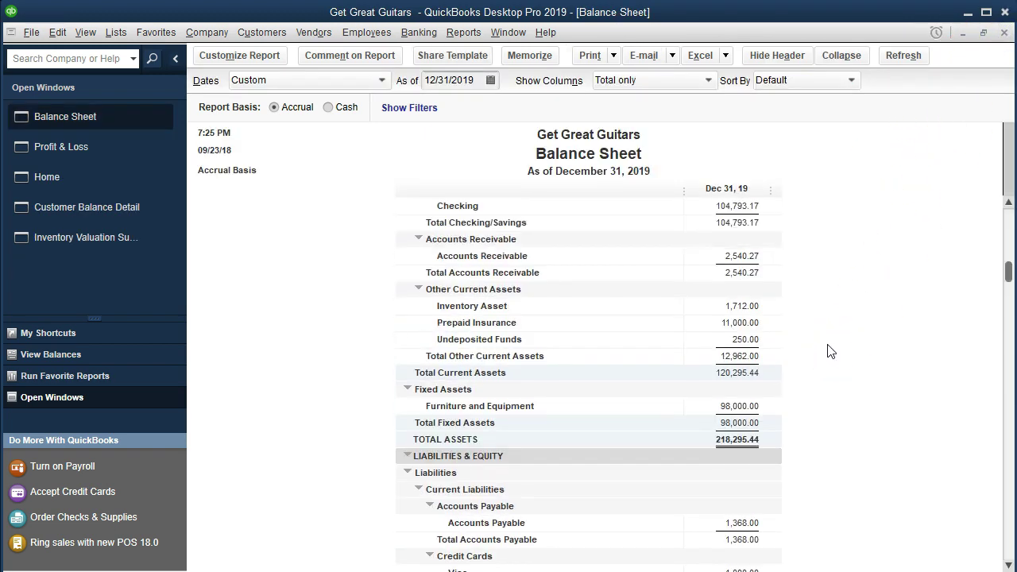
pyautogui.scroll(1, 831, 351)
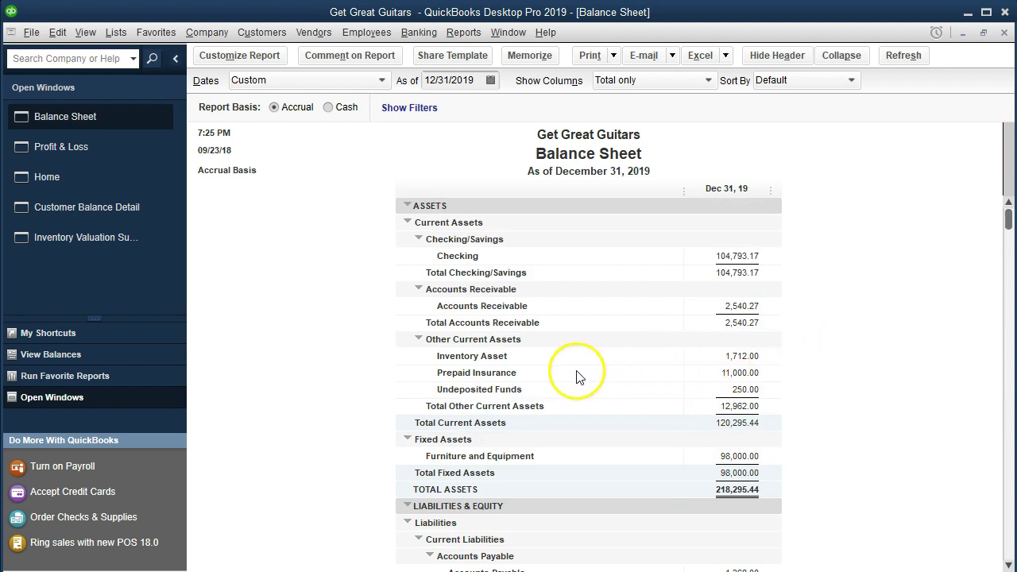
pyautogui.doubleClick(711, 356)
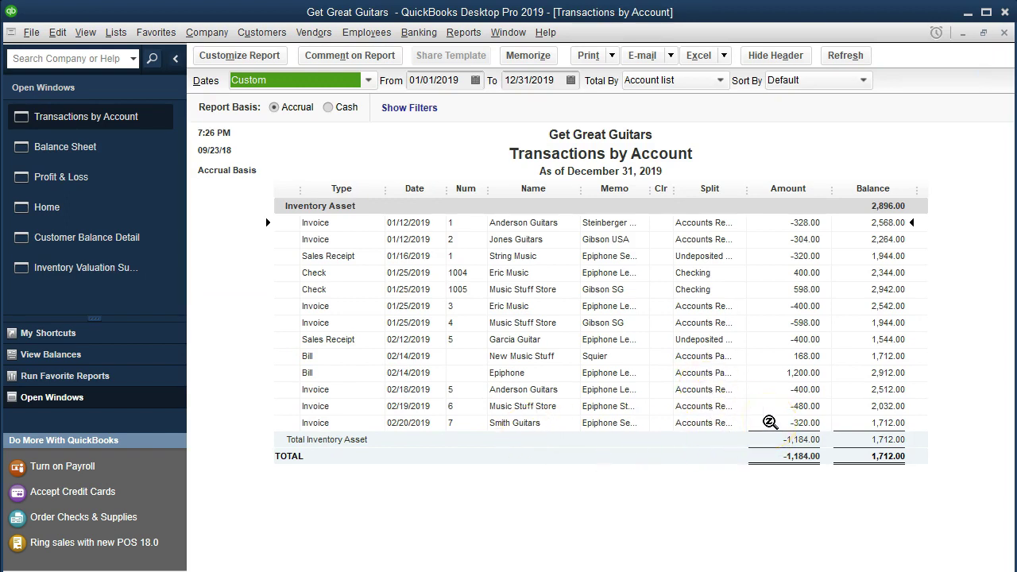
pyautogui.doubleClick(769, 422)
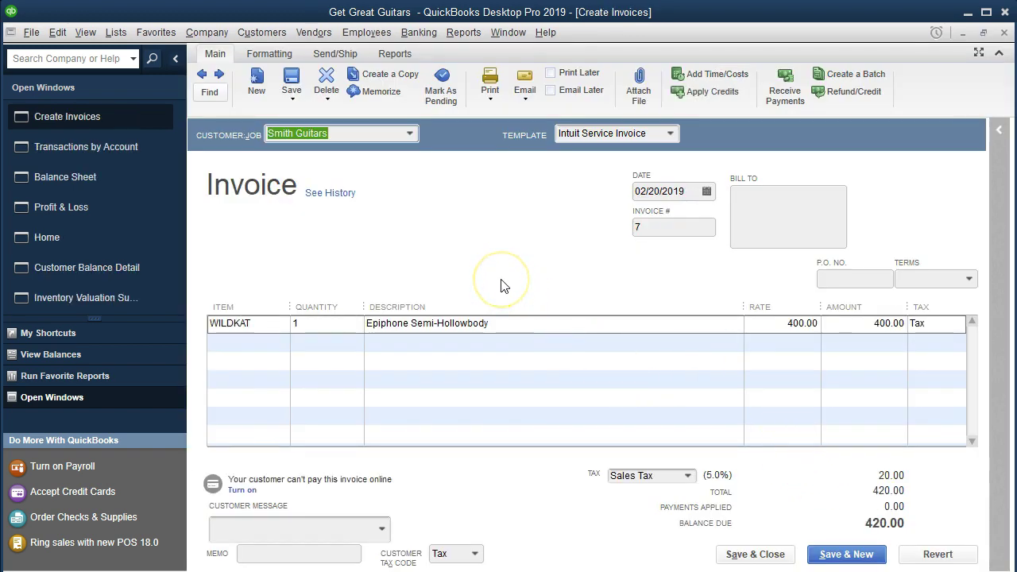
pyautogui.click(115, 32)
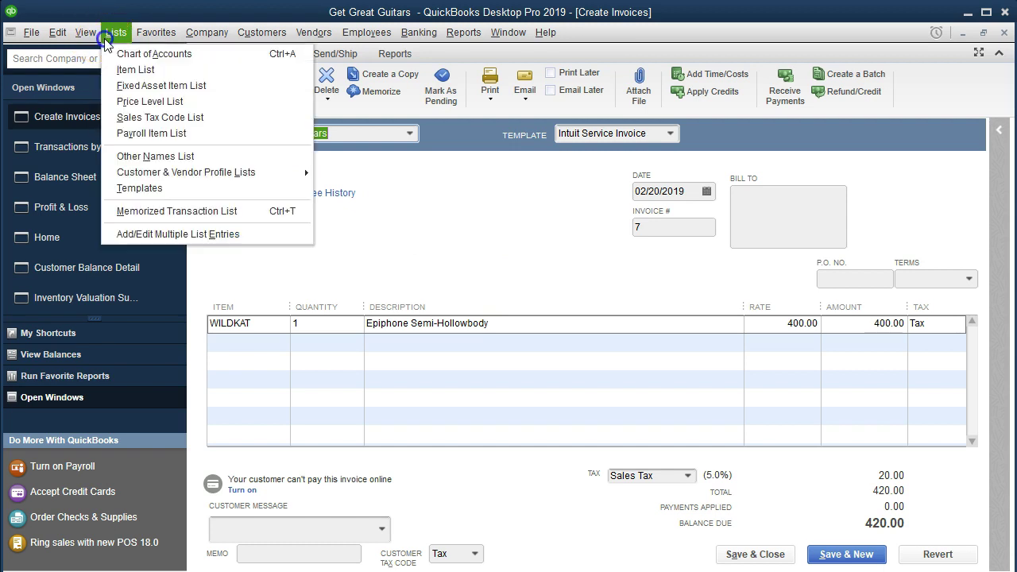
pyautogui.click(123, 72)
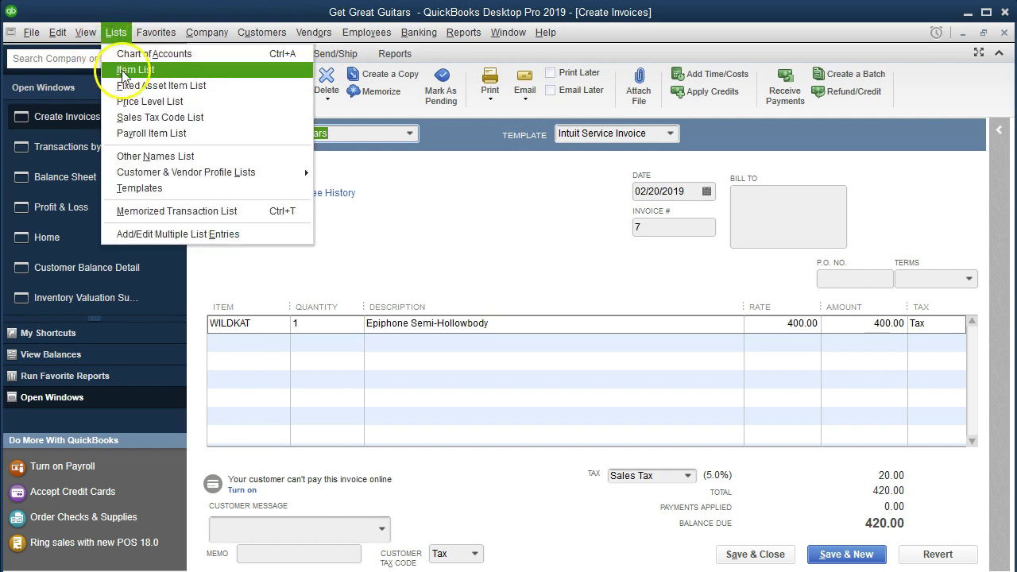
pyautogui.click(564, 248)
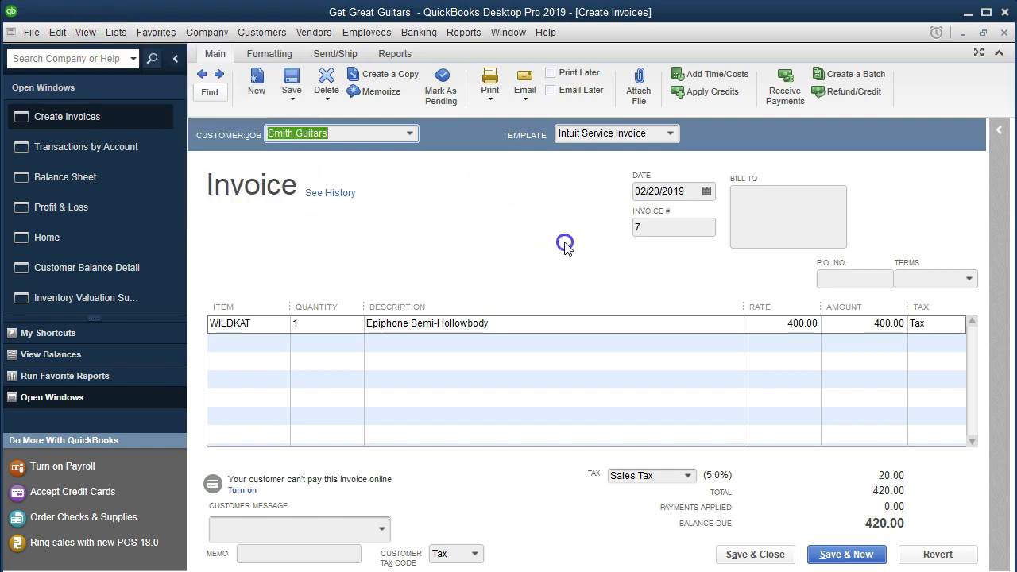
pyautogui.click(1000, 32)
pyautogui.click(1003, 33)
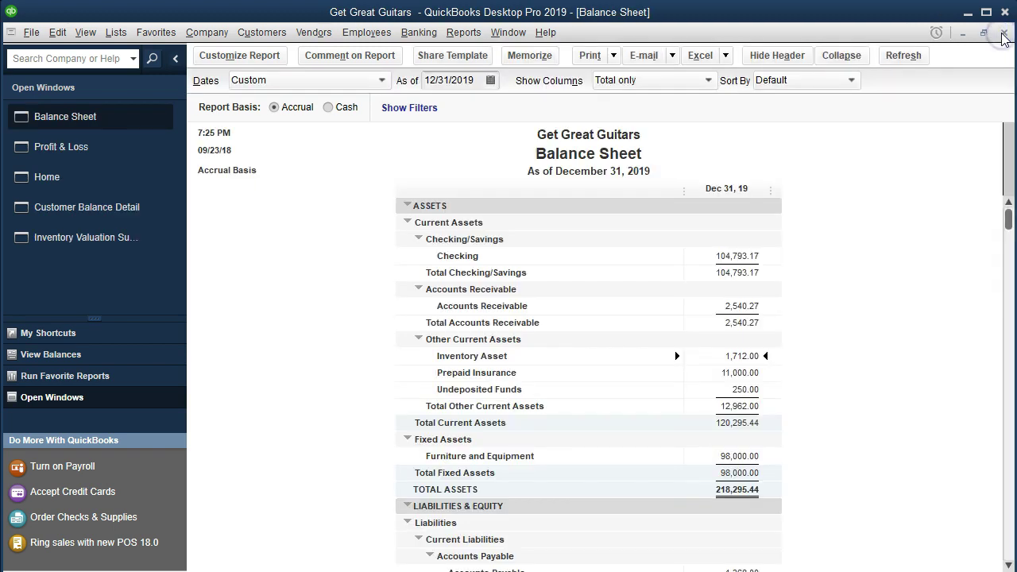
pyautogui.click(120, 152)
pyautogui.scroll(-1, 273, 317)
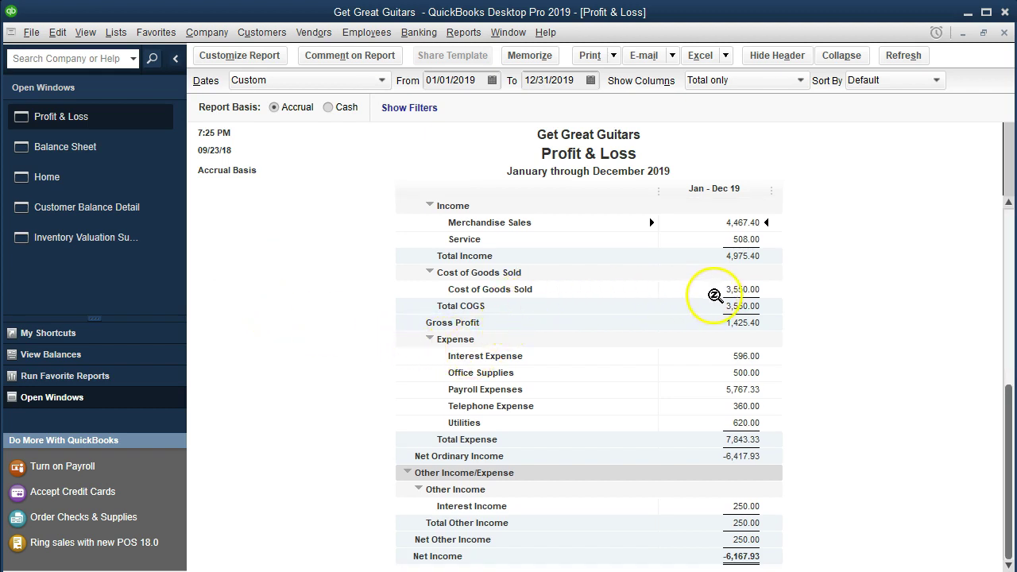
pyautogui.doubleClick(712, 290)
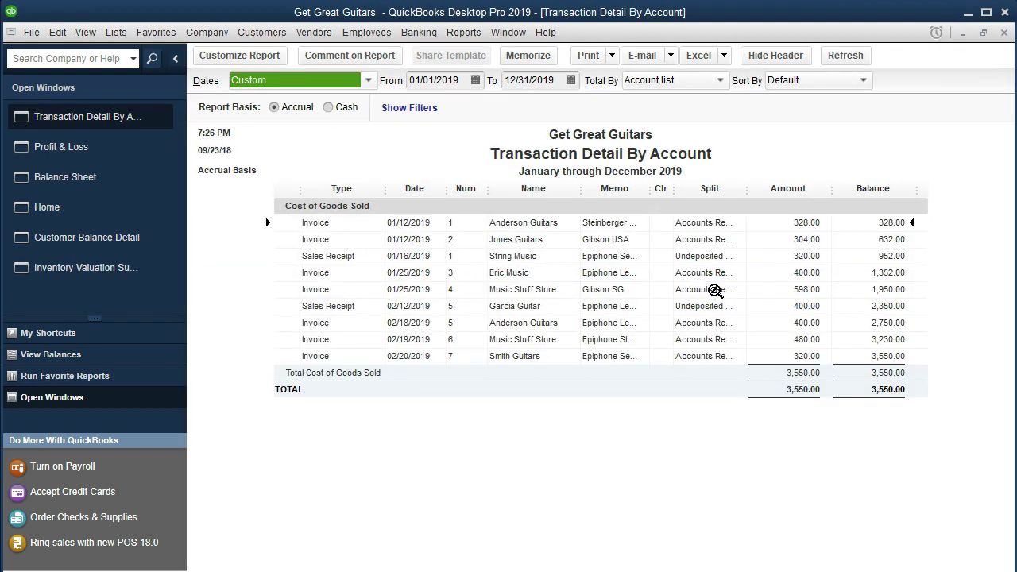
pyautogui.click(763, 356)
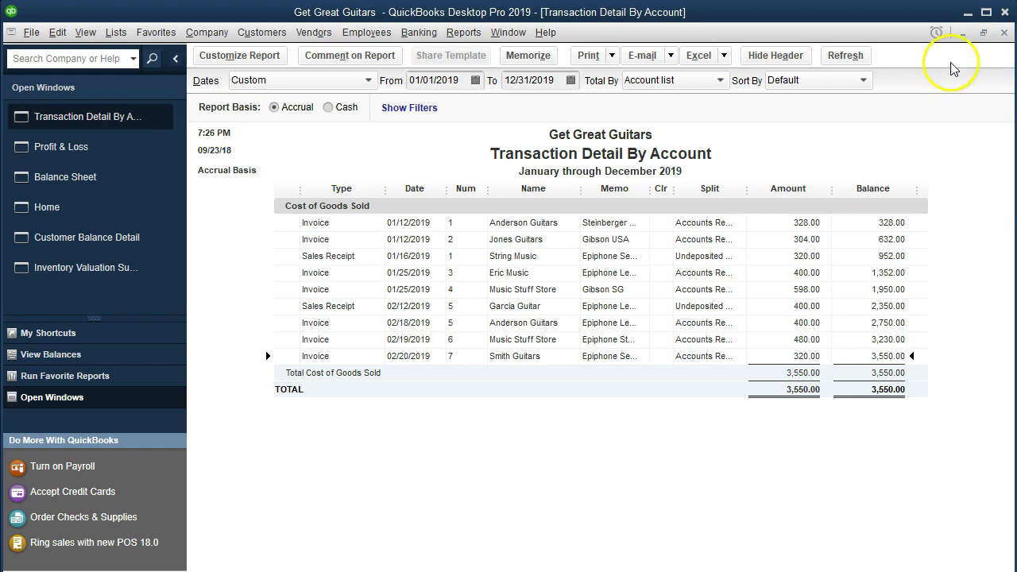
pyautogui.click(1005, 33)
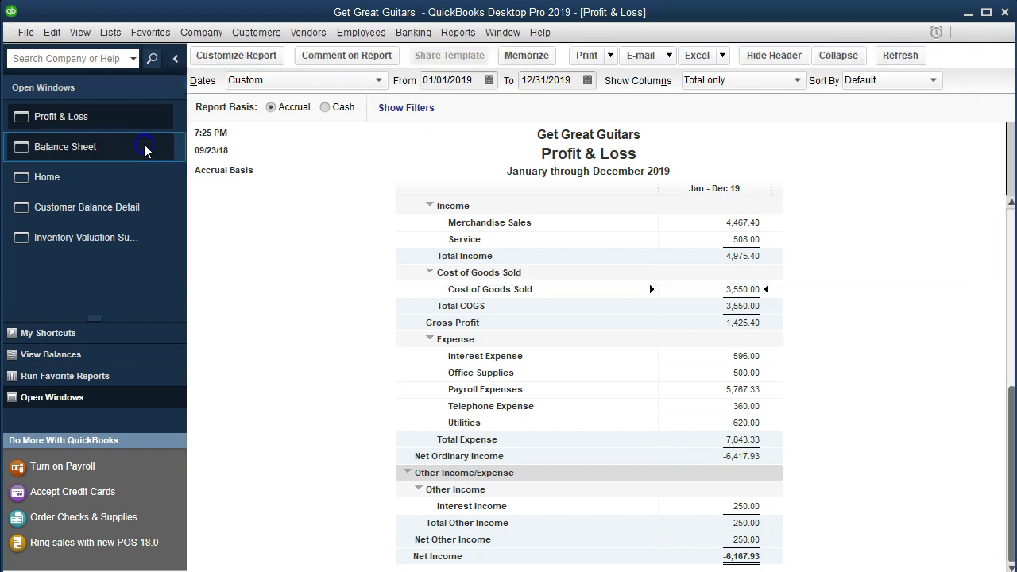
pyautogui.click(145, 151)
pyautogui.click(226, 231)
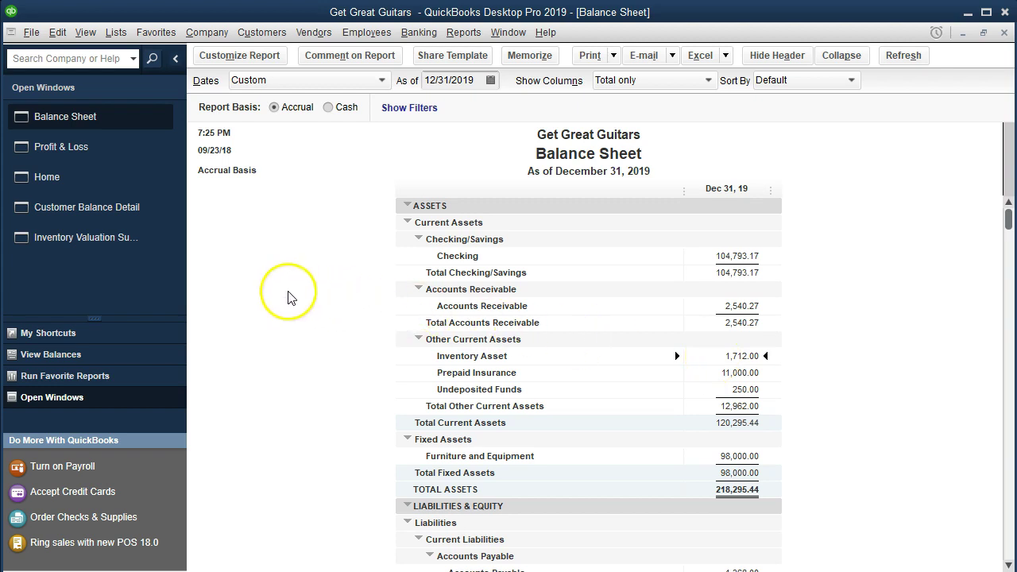
# Review the Inventory Valuation Summary, then mark the Balance Sheet's Accounts Receivable balance of 2,540.27.
pyautogui.click(110, 242)
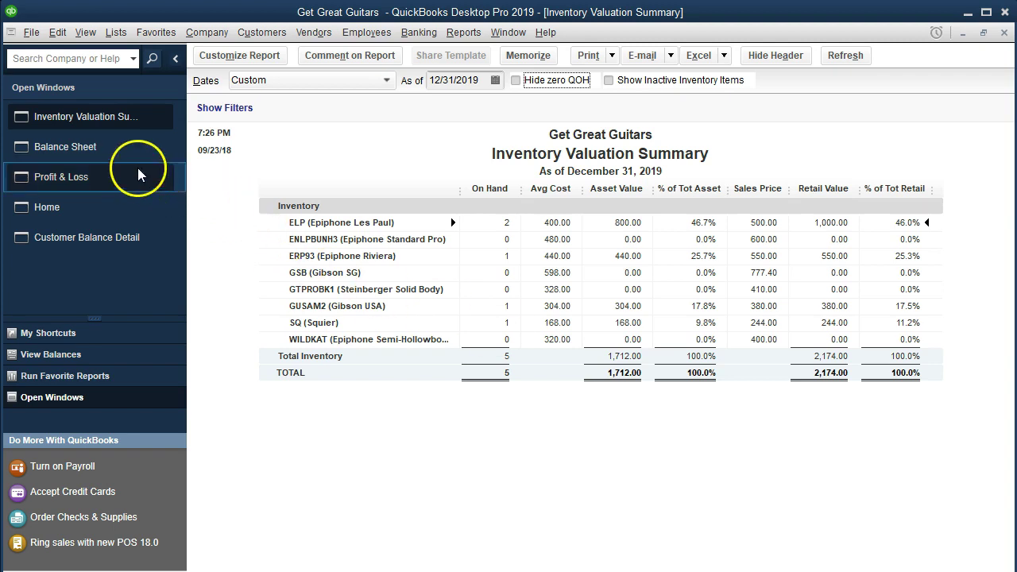
pyautogui.click(116, 156)
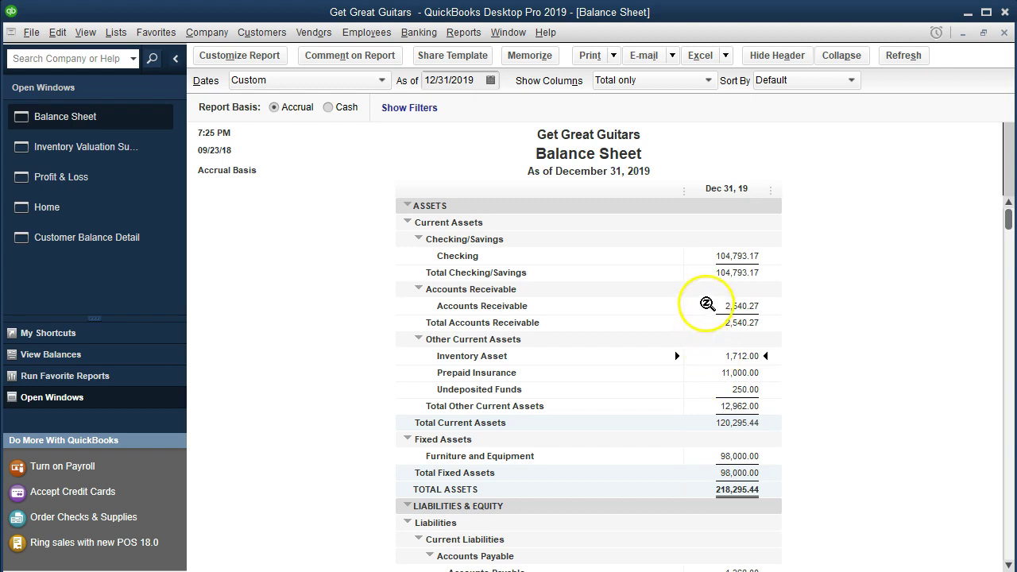
pyautogui.click(715, 306)
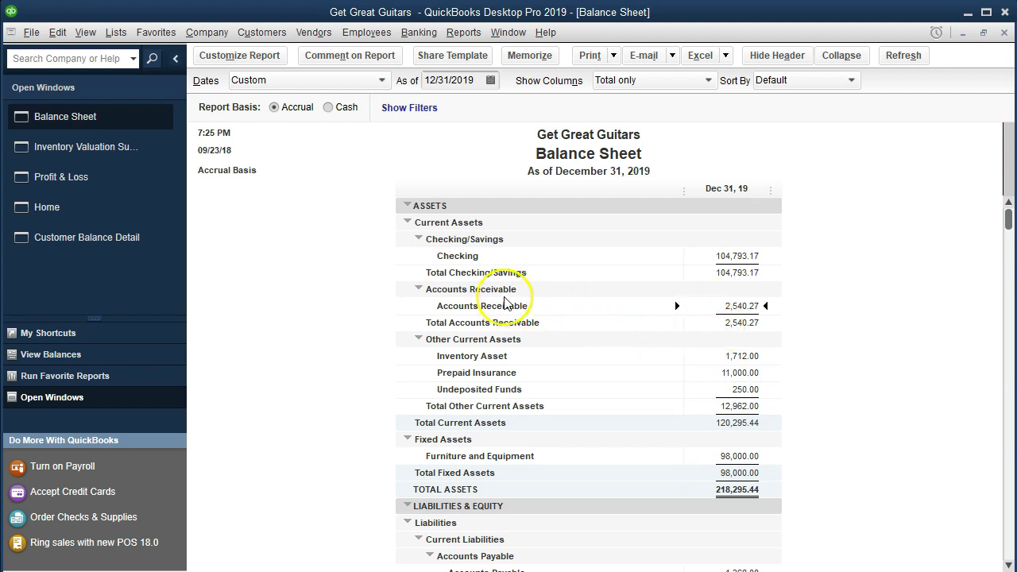
# Highlight Smith Guitars' 420.00 invoice line in the Customer Balance Detail report.
pyautogui.click(141, 242)
pyautogui.scroll(-1, 431, 363)
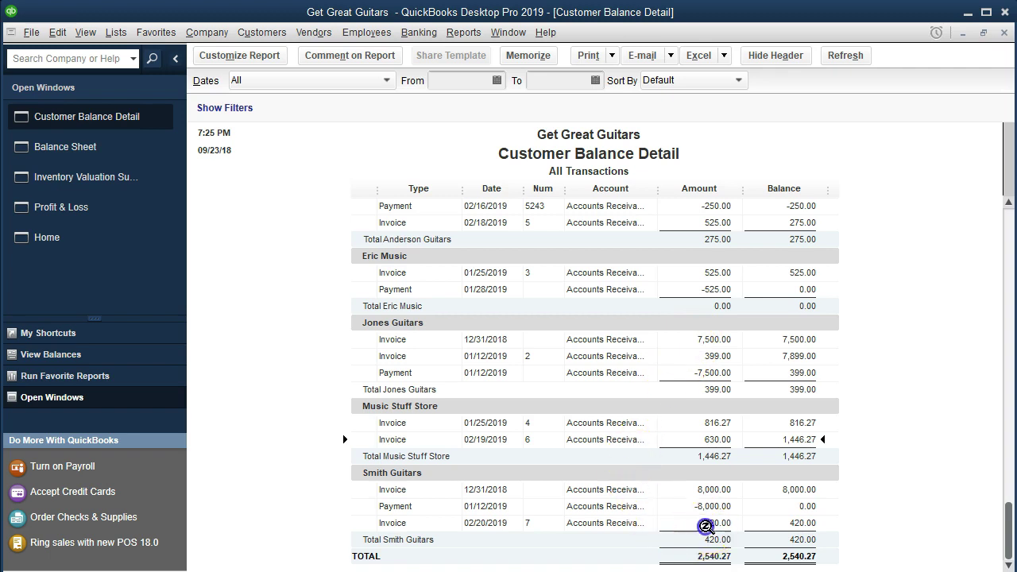
pyautogui.click(705, 523)
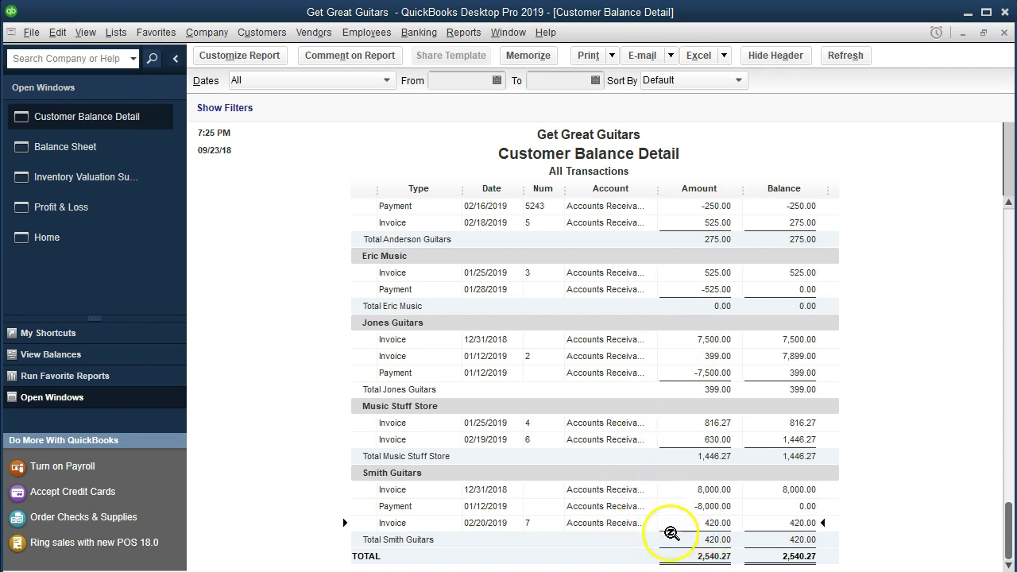